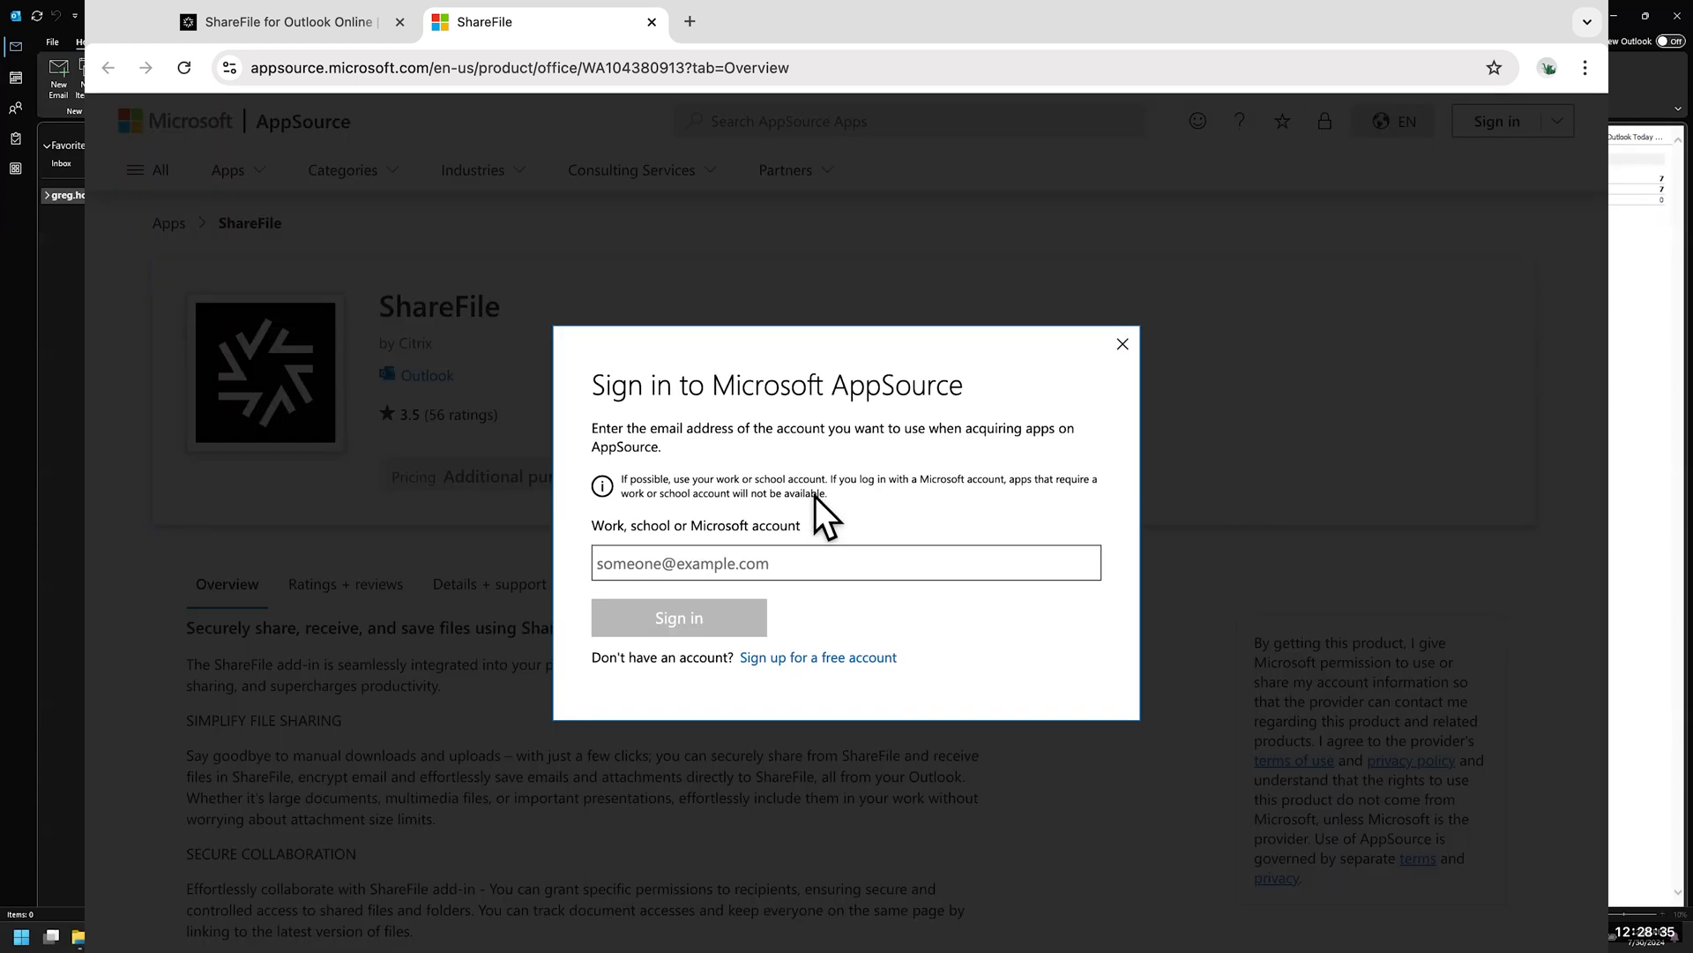
Dismiss the AppSource sign-in prompt and show the ShareFile listing's Details + support information
click(1122, 344)
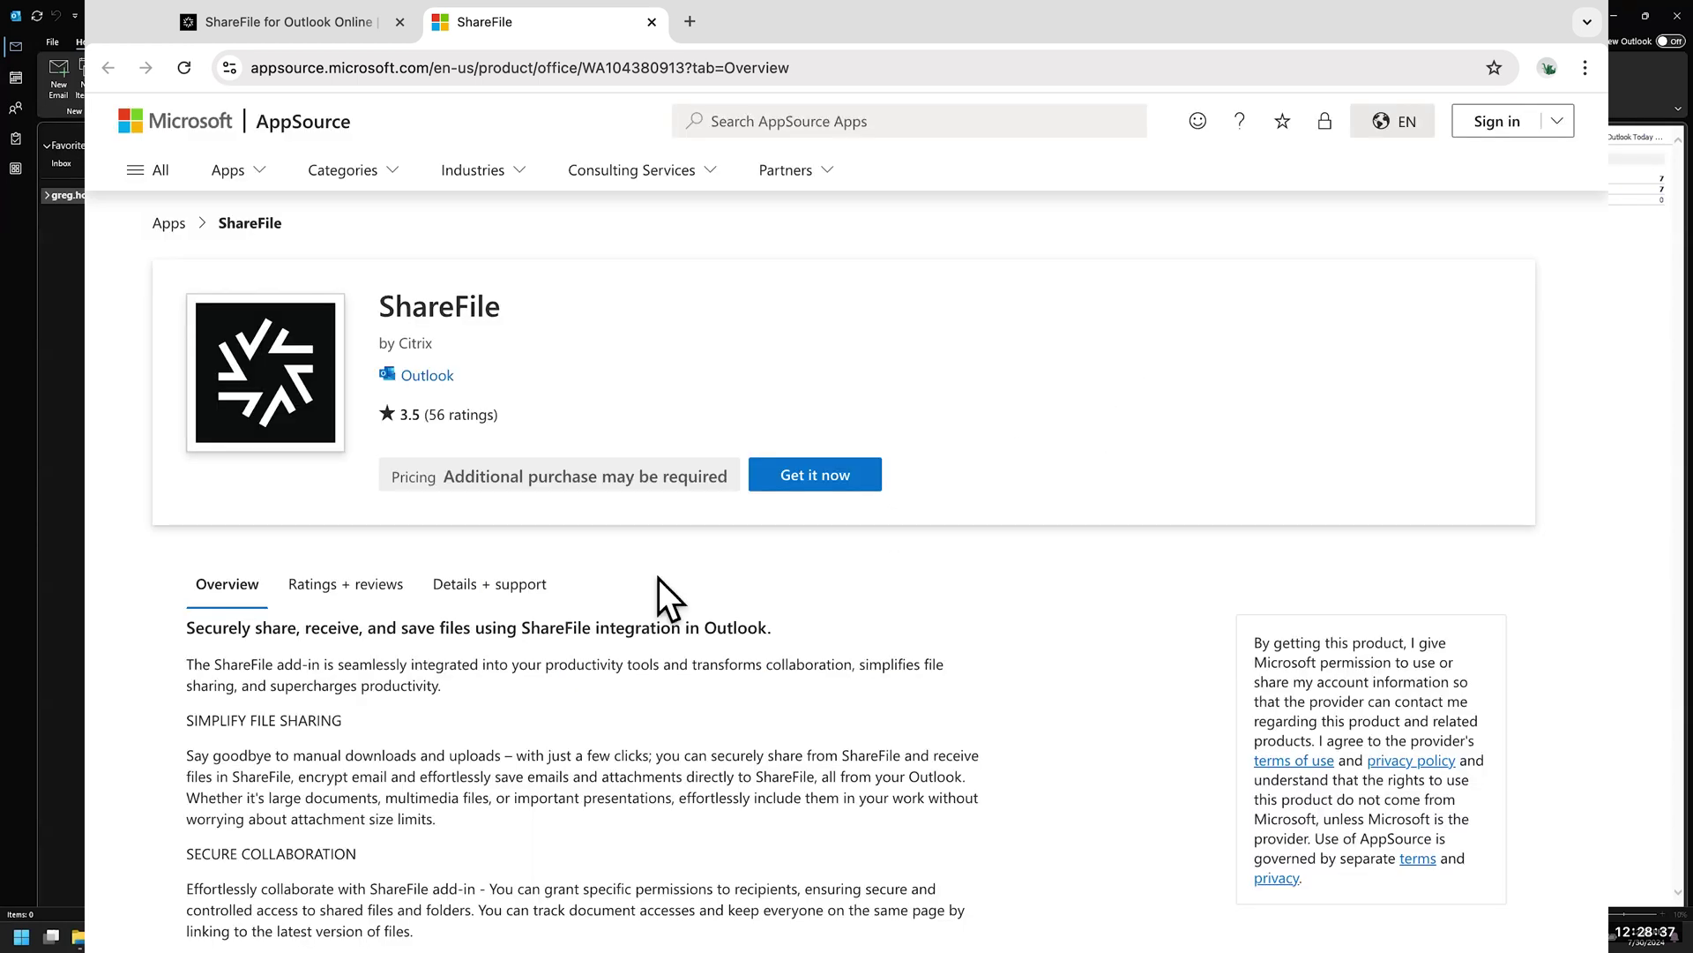
click(483, 600)
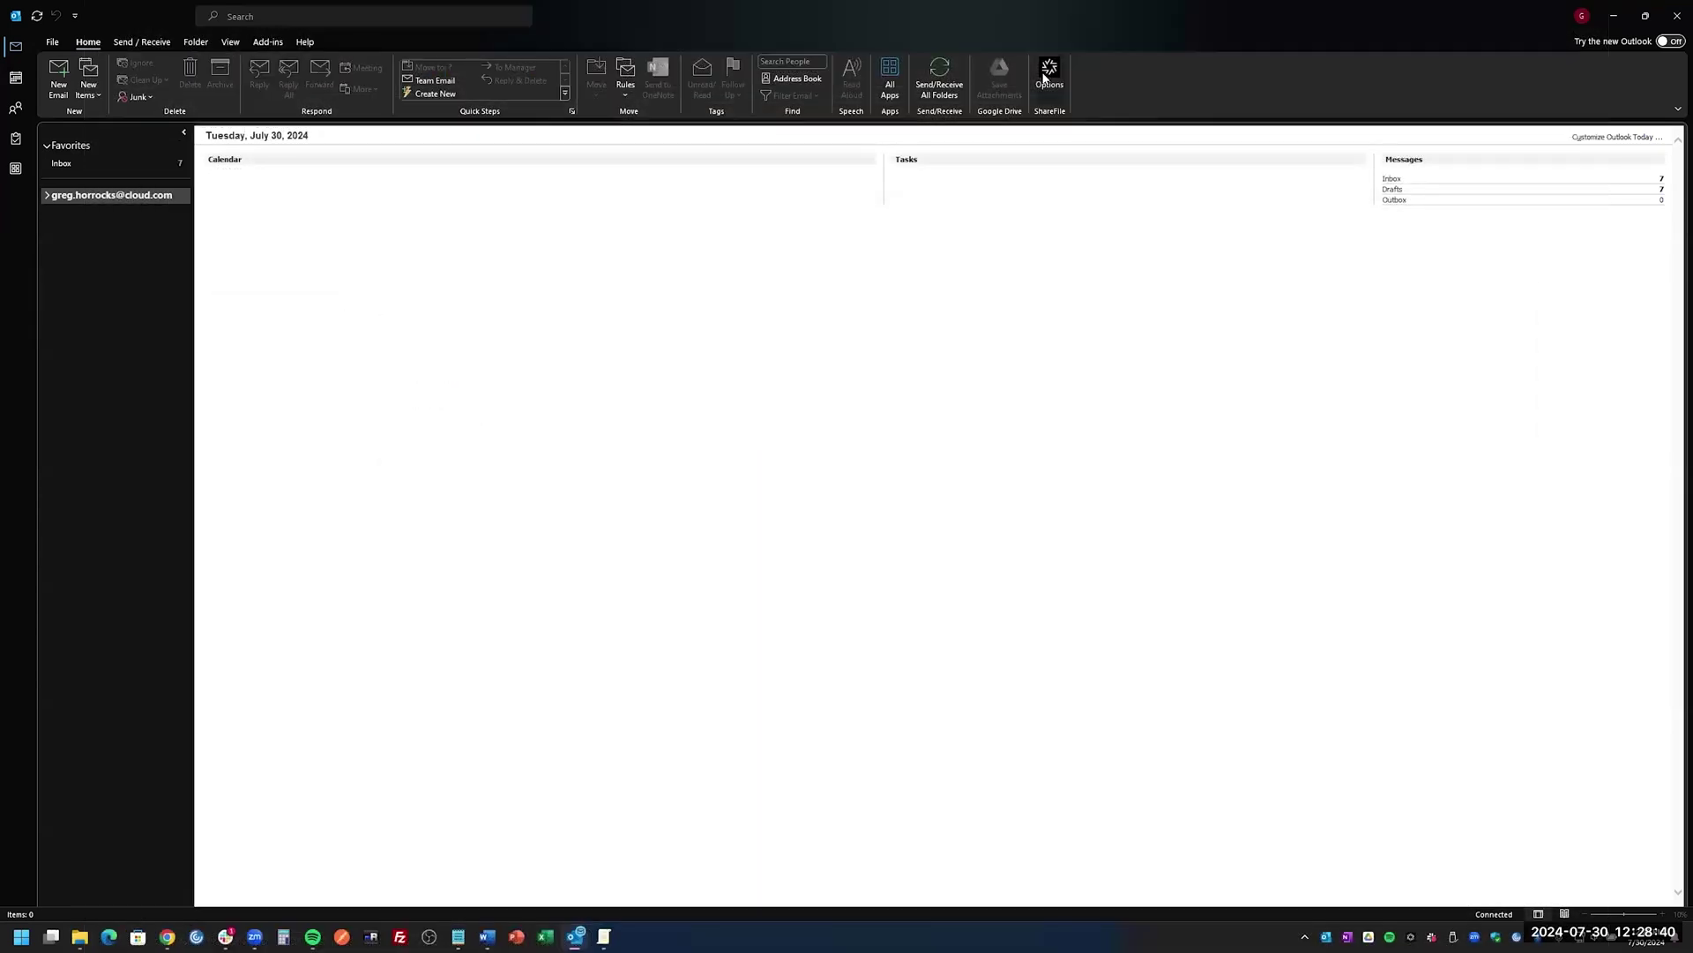
Bring up the ShareFile for Outlook options summary from Outlook's Home ribbon
click(1048, 74)
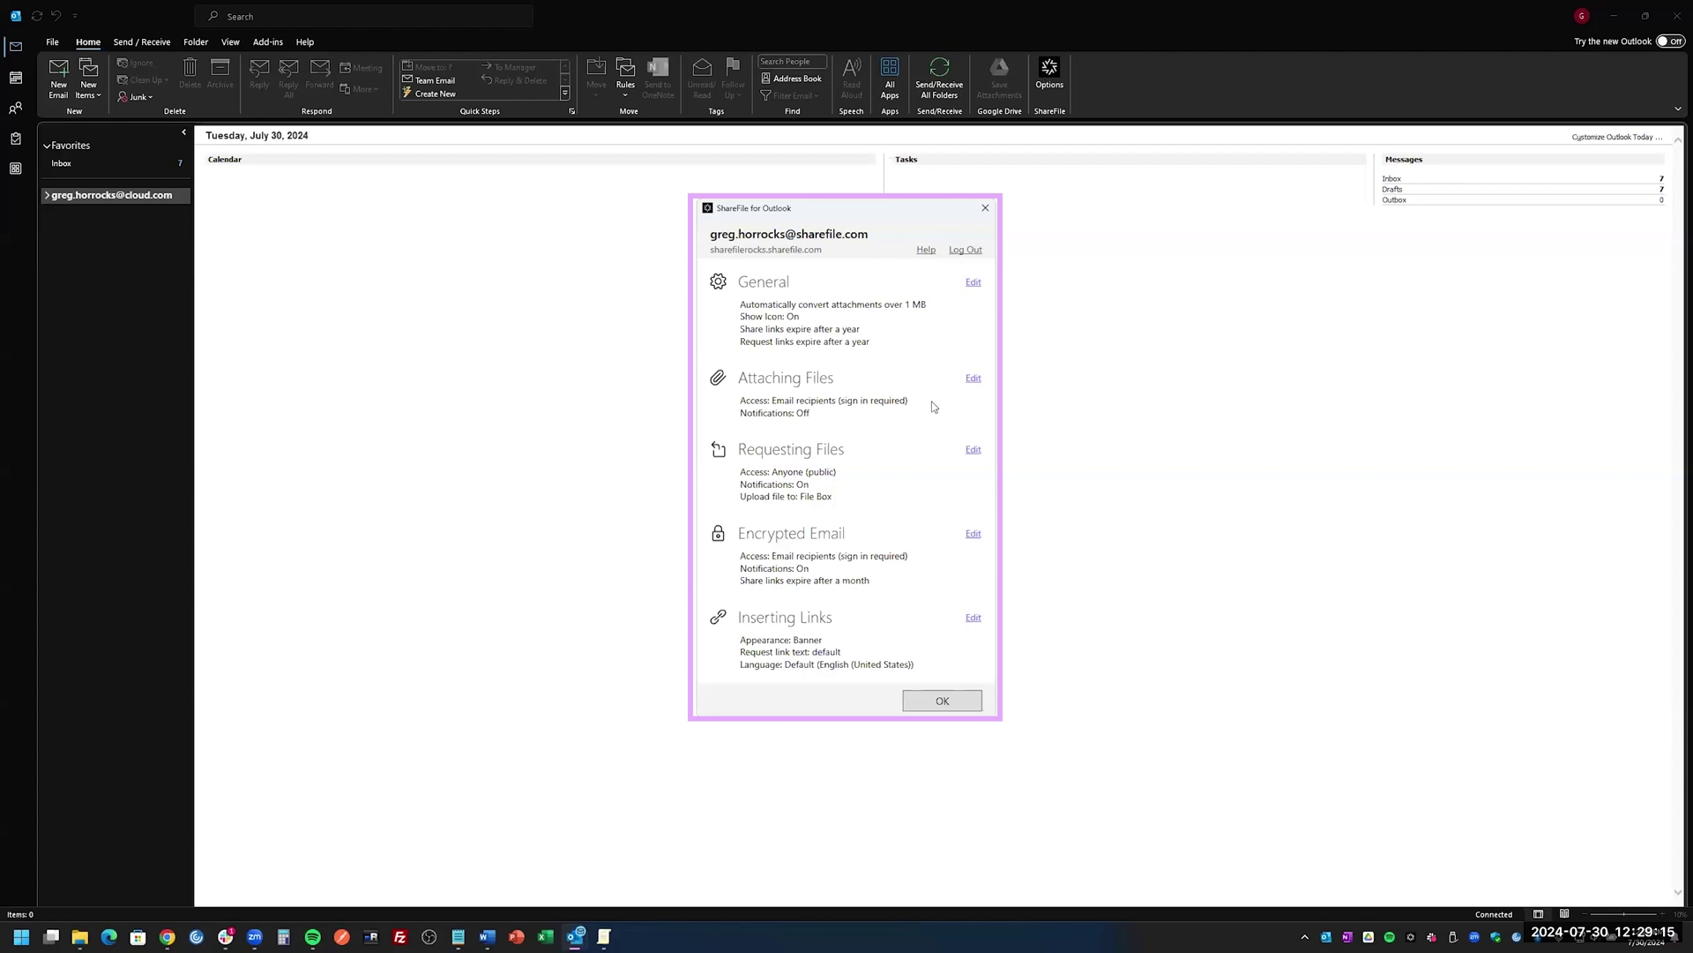
Review the ShareFile General settings (1 MB auto-convert, one-year link expiry) and close them unsaved
click(974, 283)
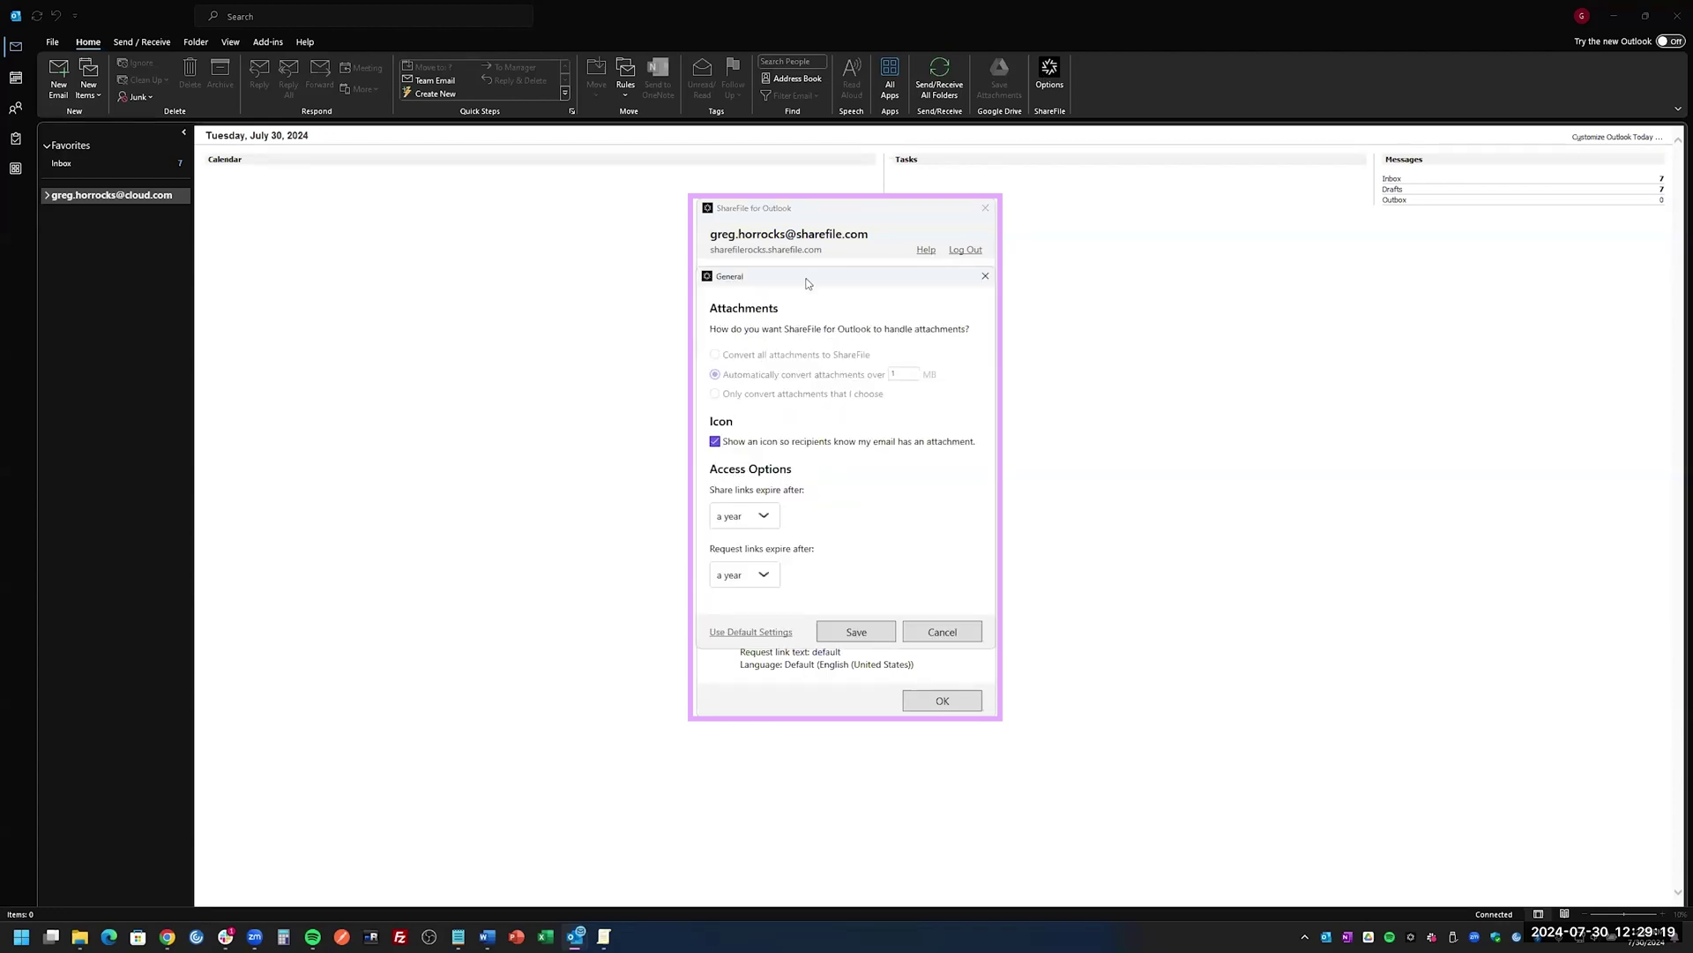
drag(809, 284, 812, 272)
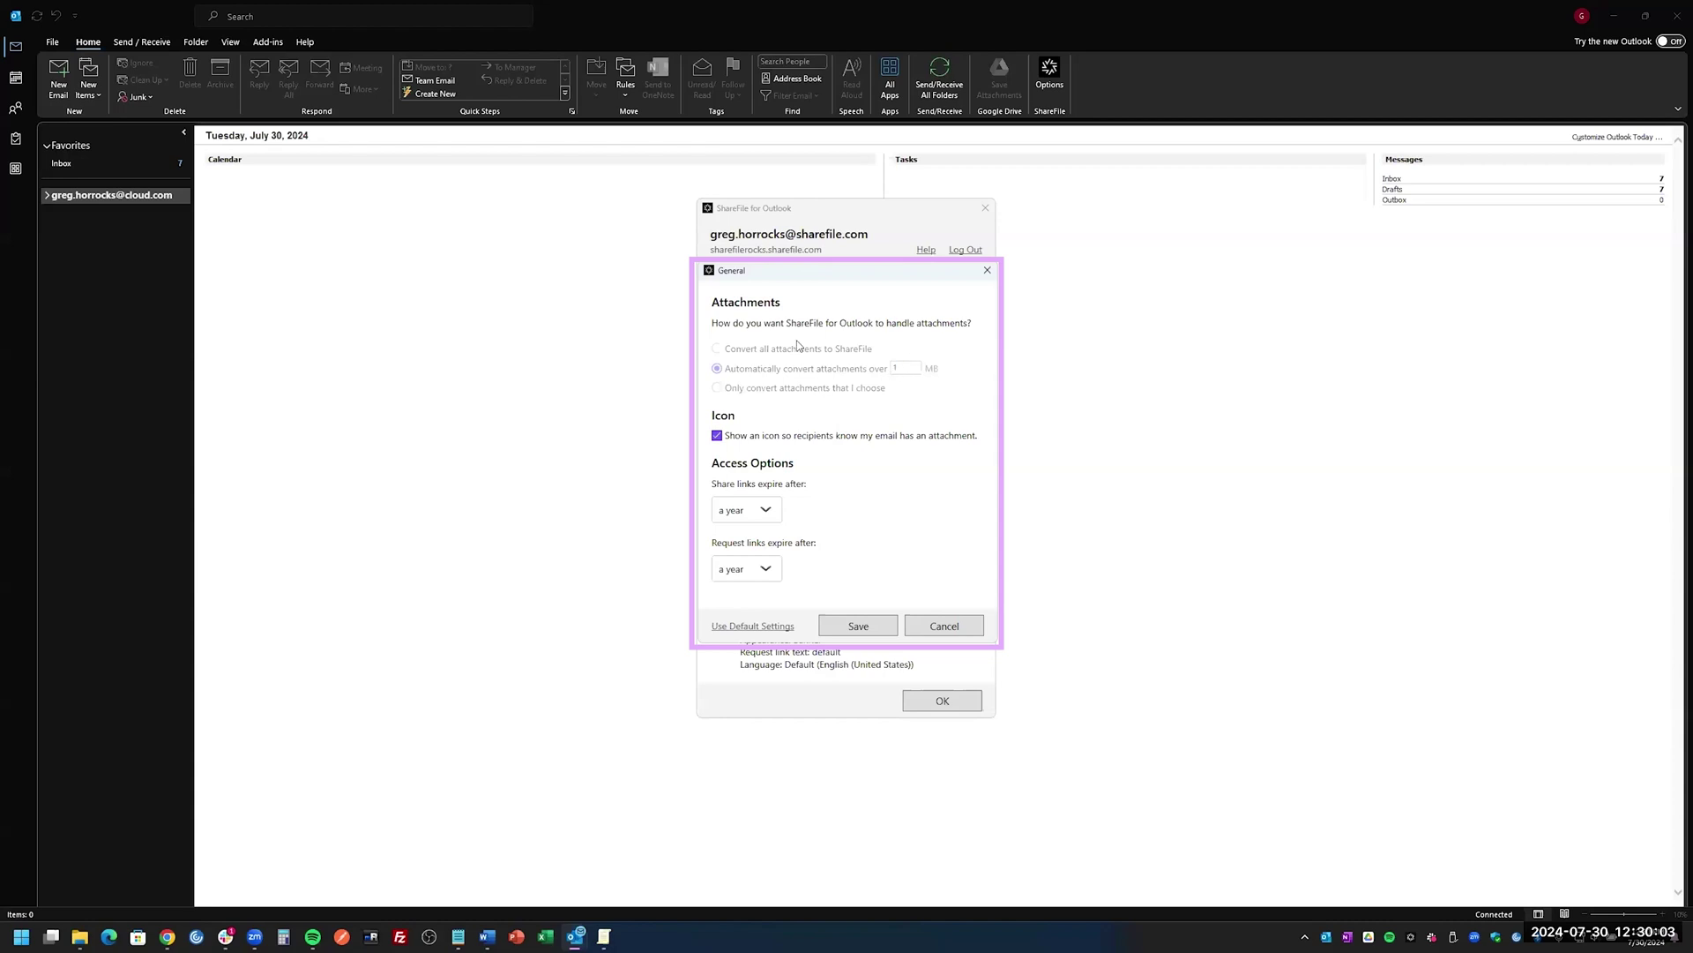
click(987, 270)
Close the ShareFile settings and start a new email message
click(990, 210)
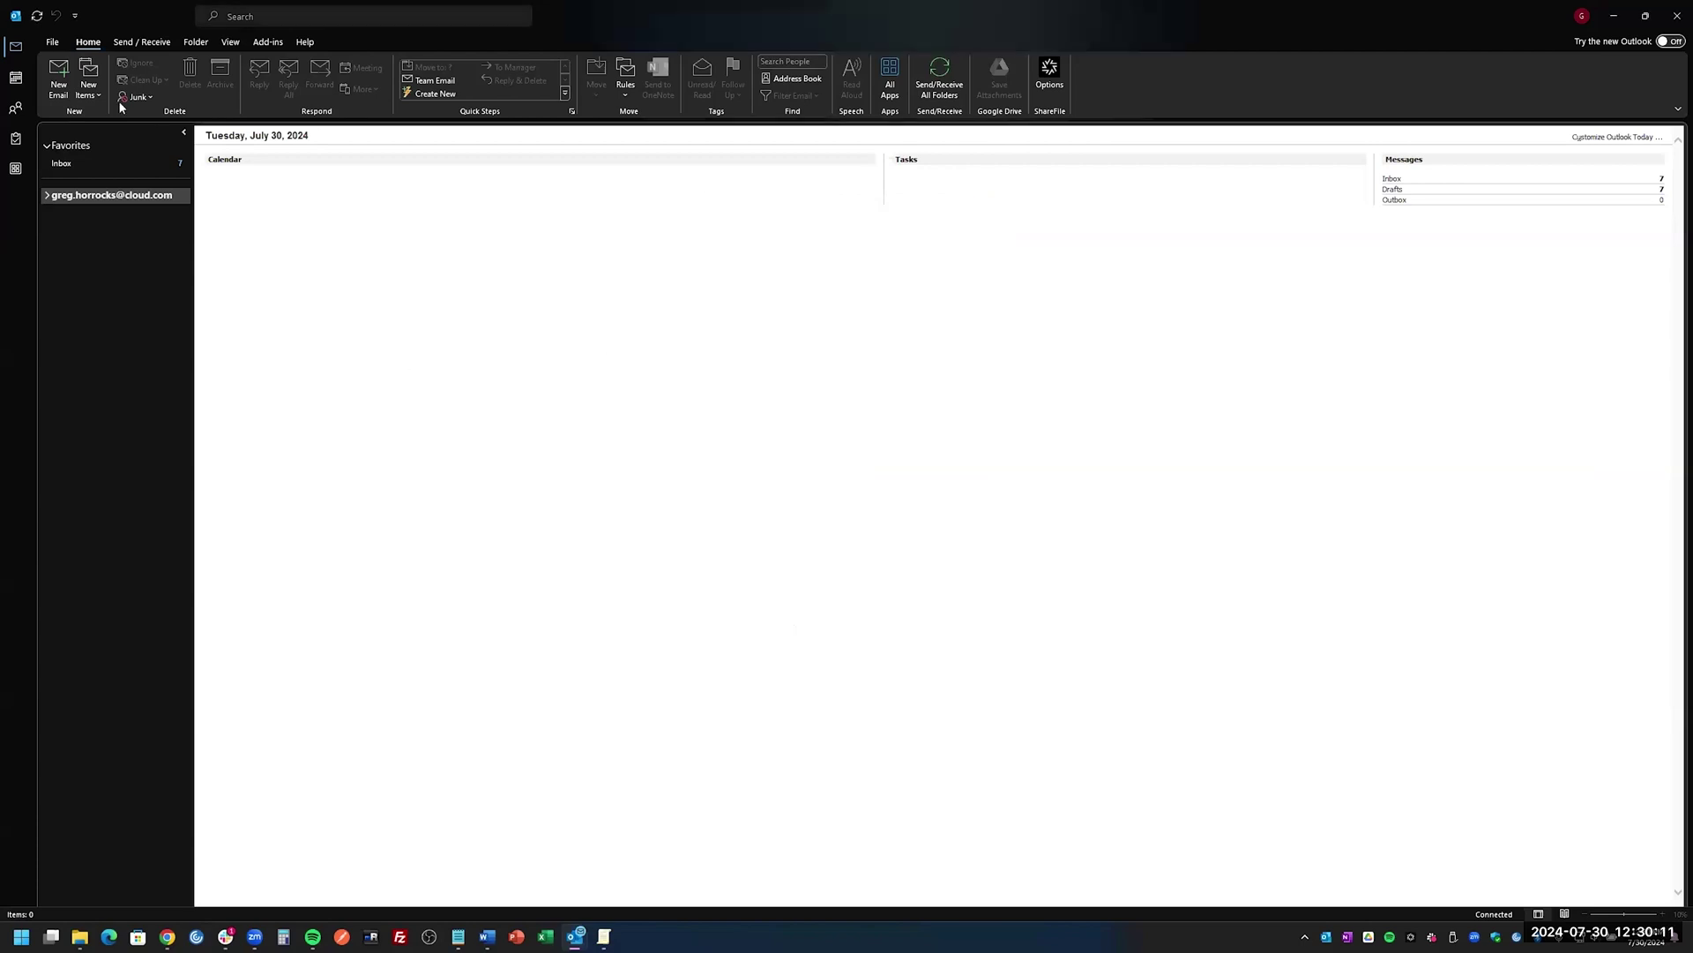
key(ctrl+n)
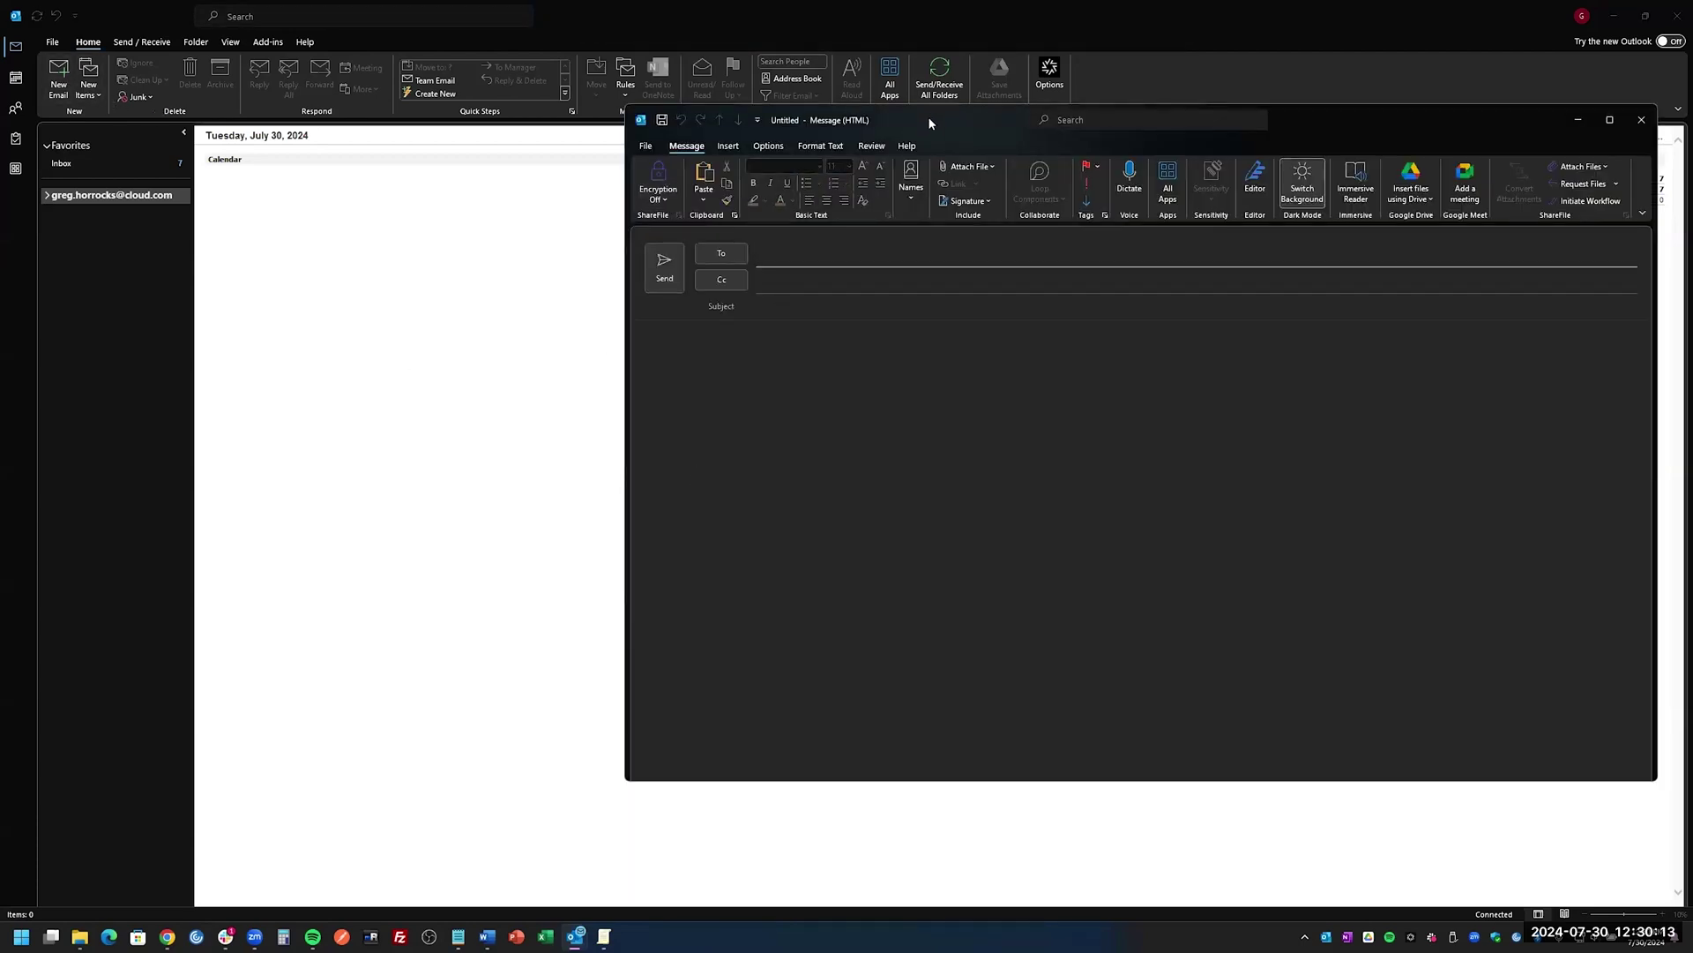
drag(927, 116, 645, 180)
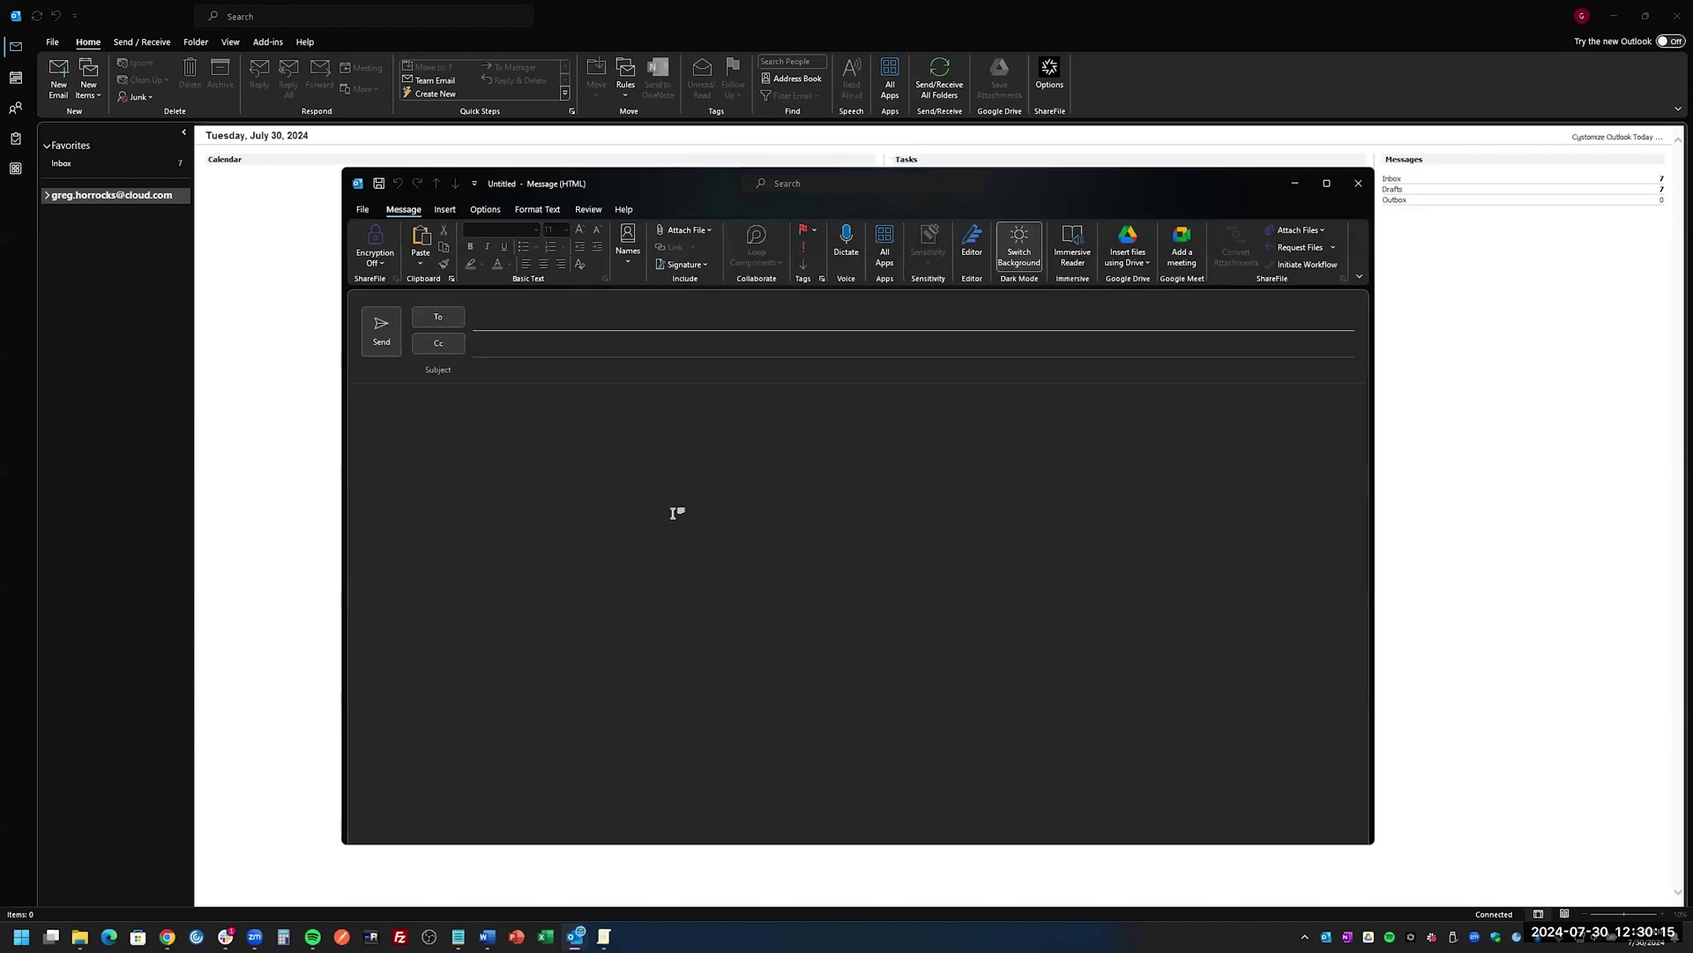
Drag Drones Over Raleigh Letterhead.docx from the Projects 101 folder into the message body
click(81, 936)
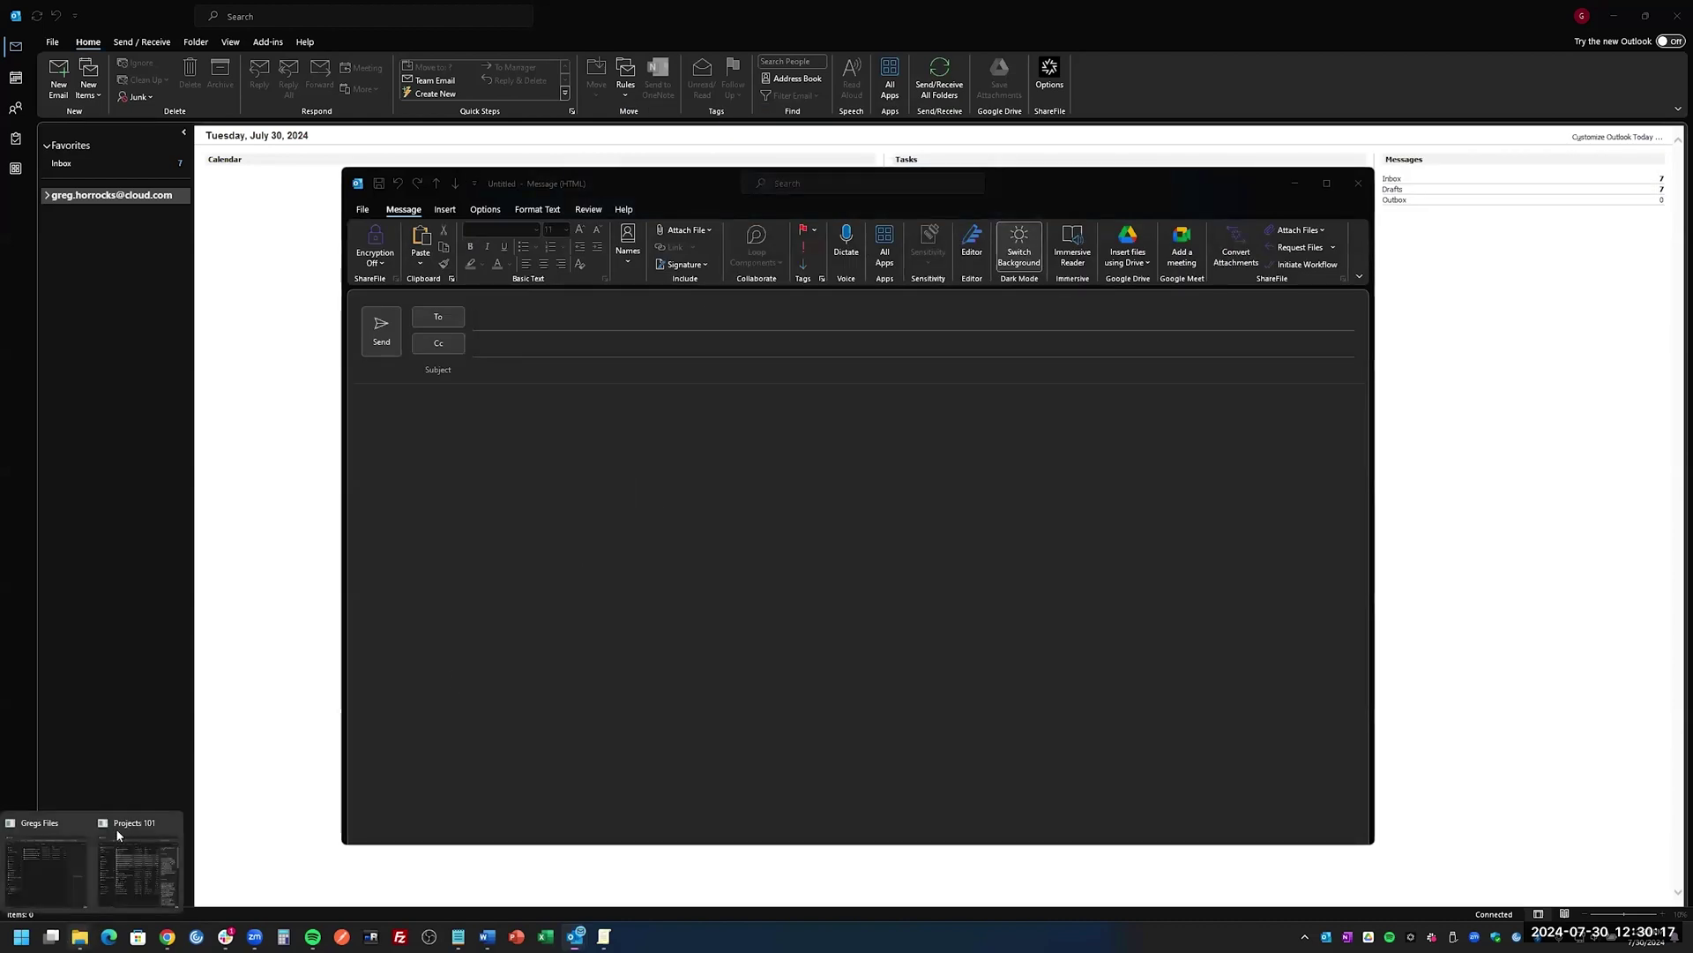
click(141, 864)
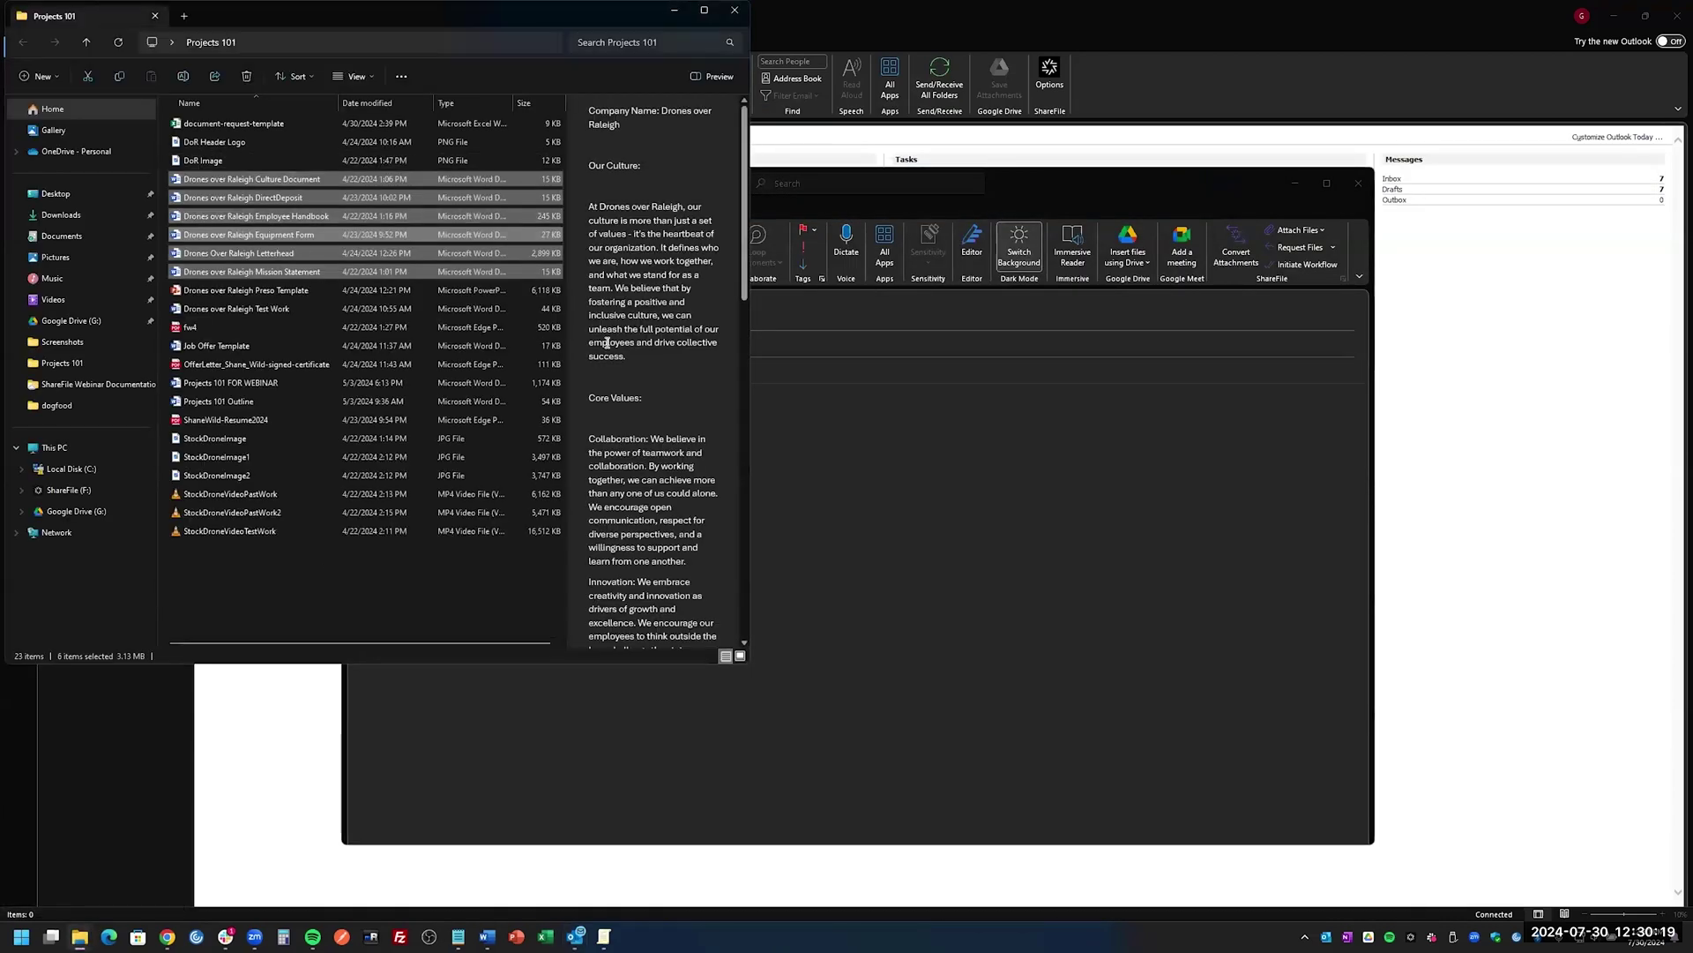
click(291, 254)
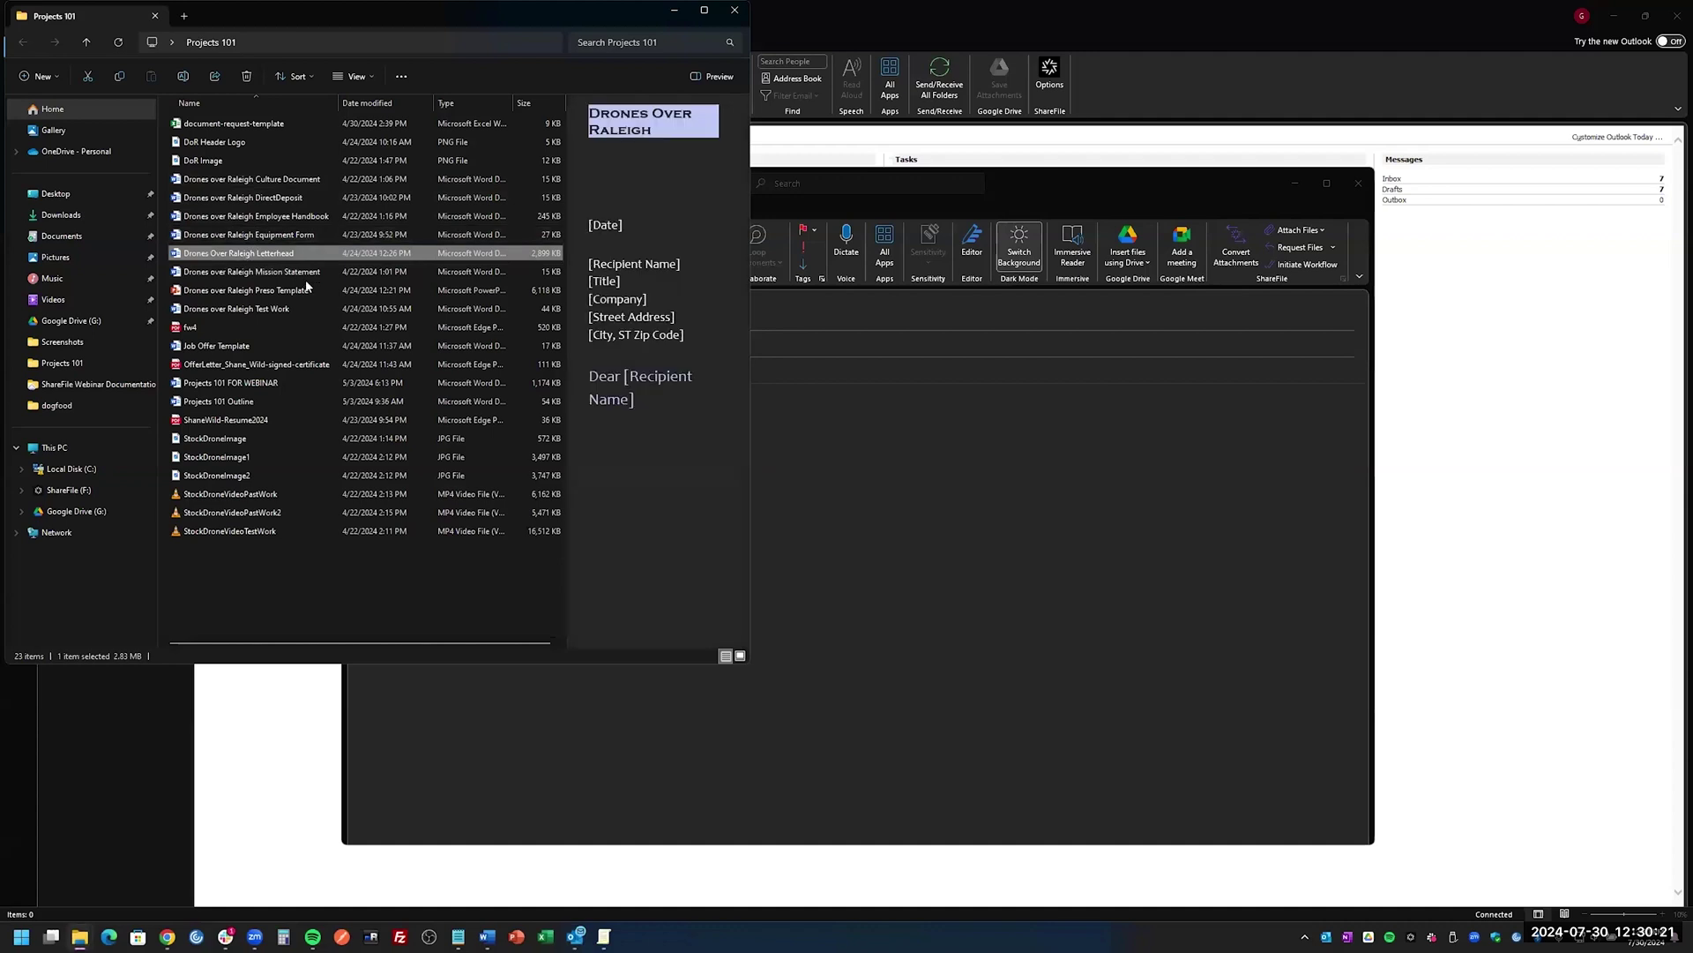
drag(238, 257, 695, 559)
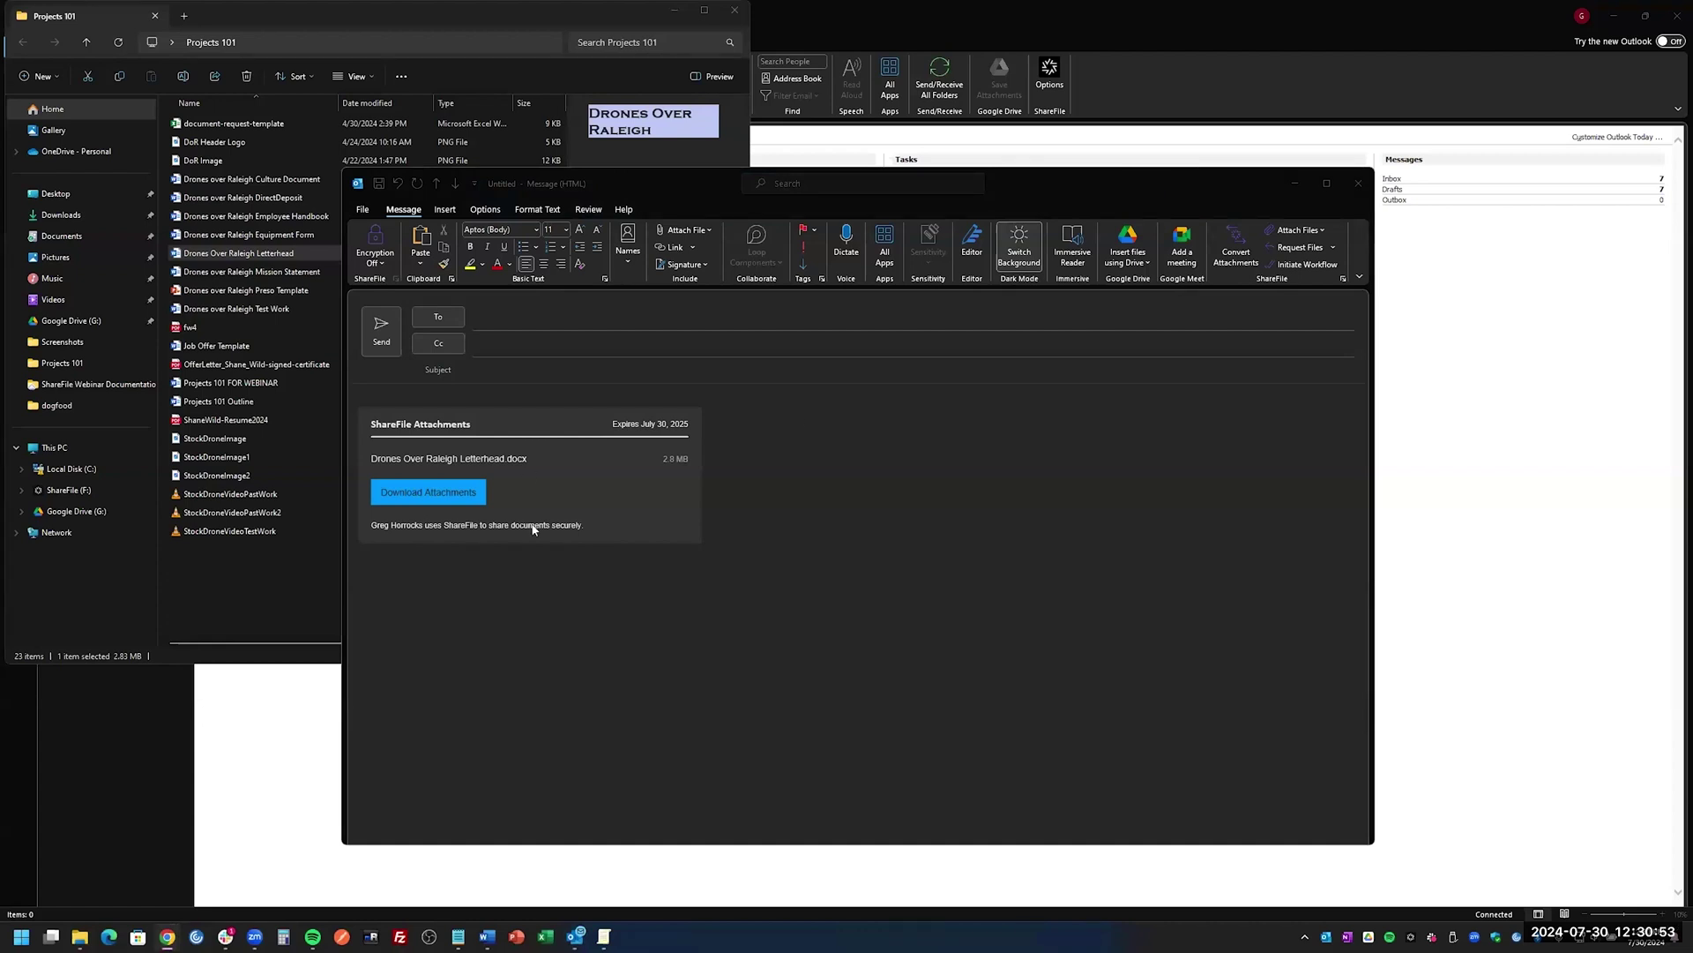
Place the cursor above the attachments block and choose Attach Files from ShareFile
click(745, 510)
key(ctrl+Home)
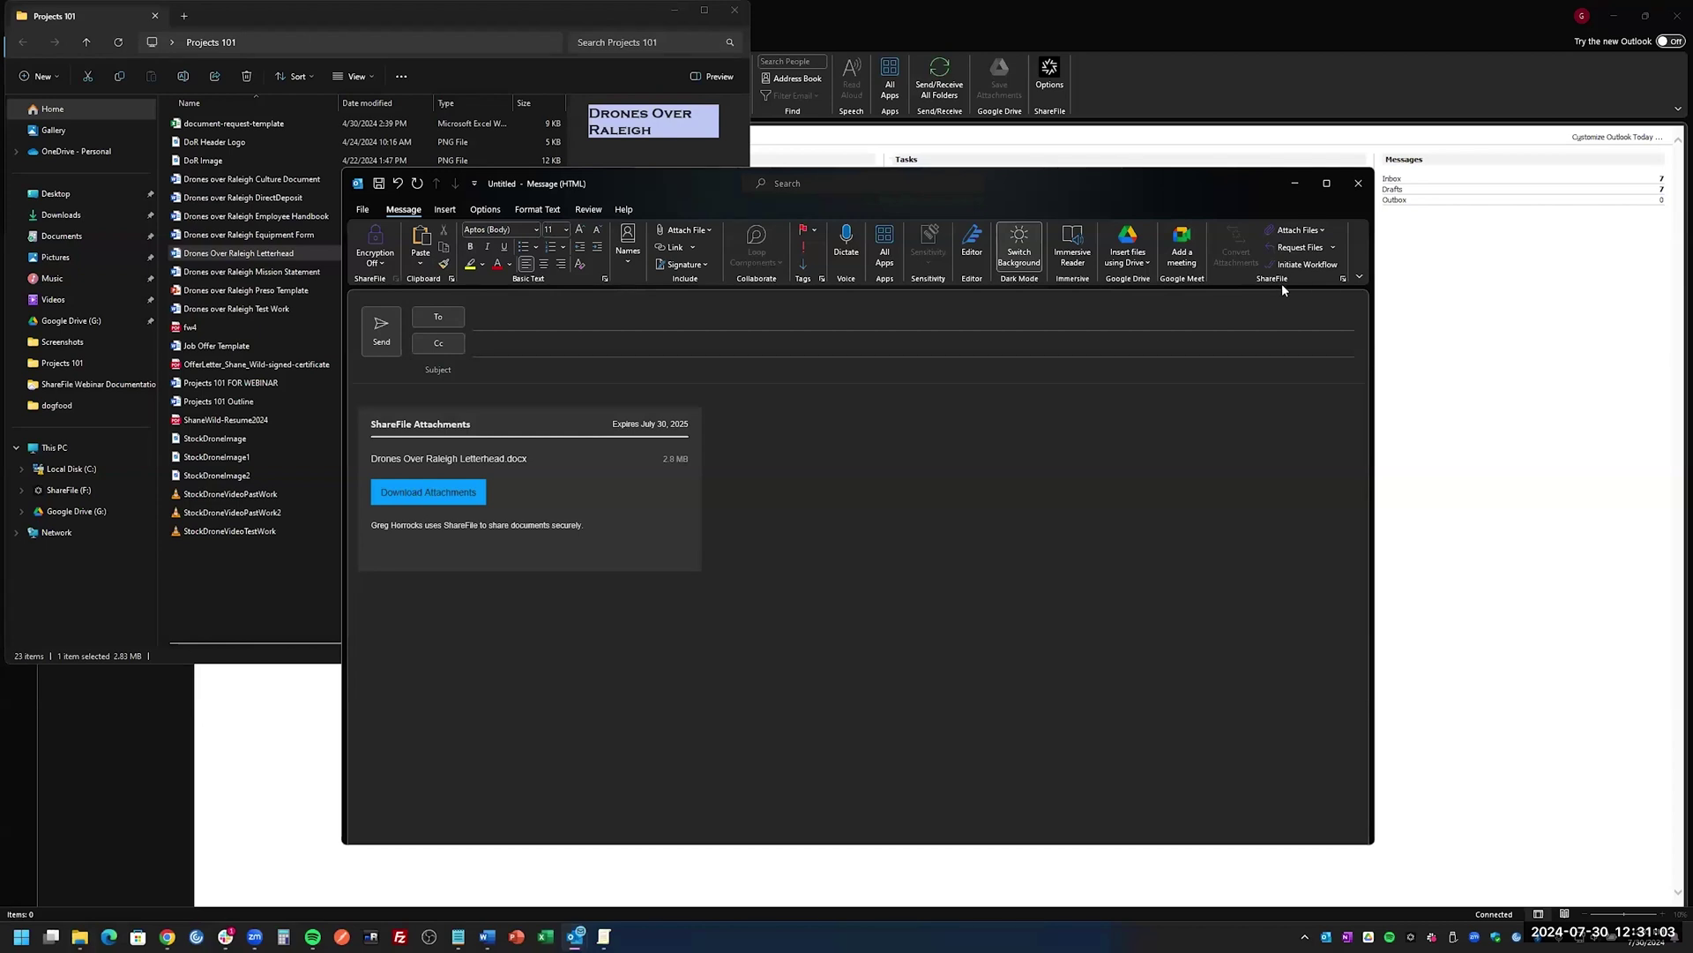
click(1323, 231)
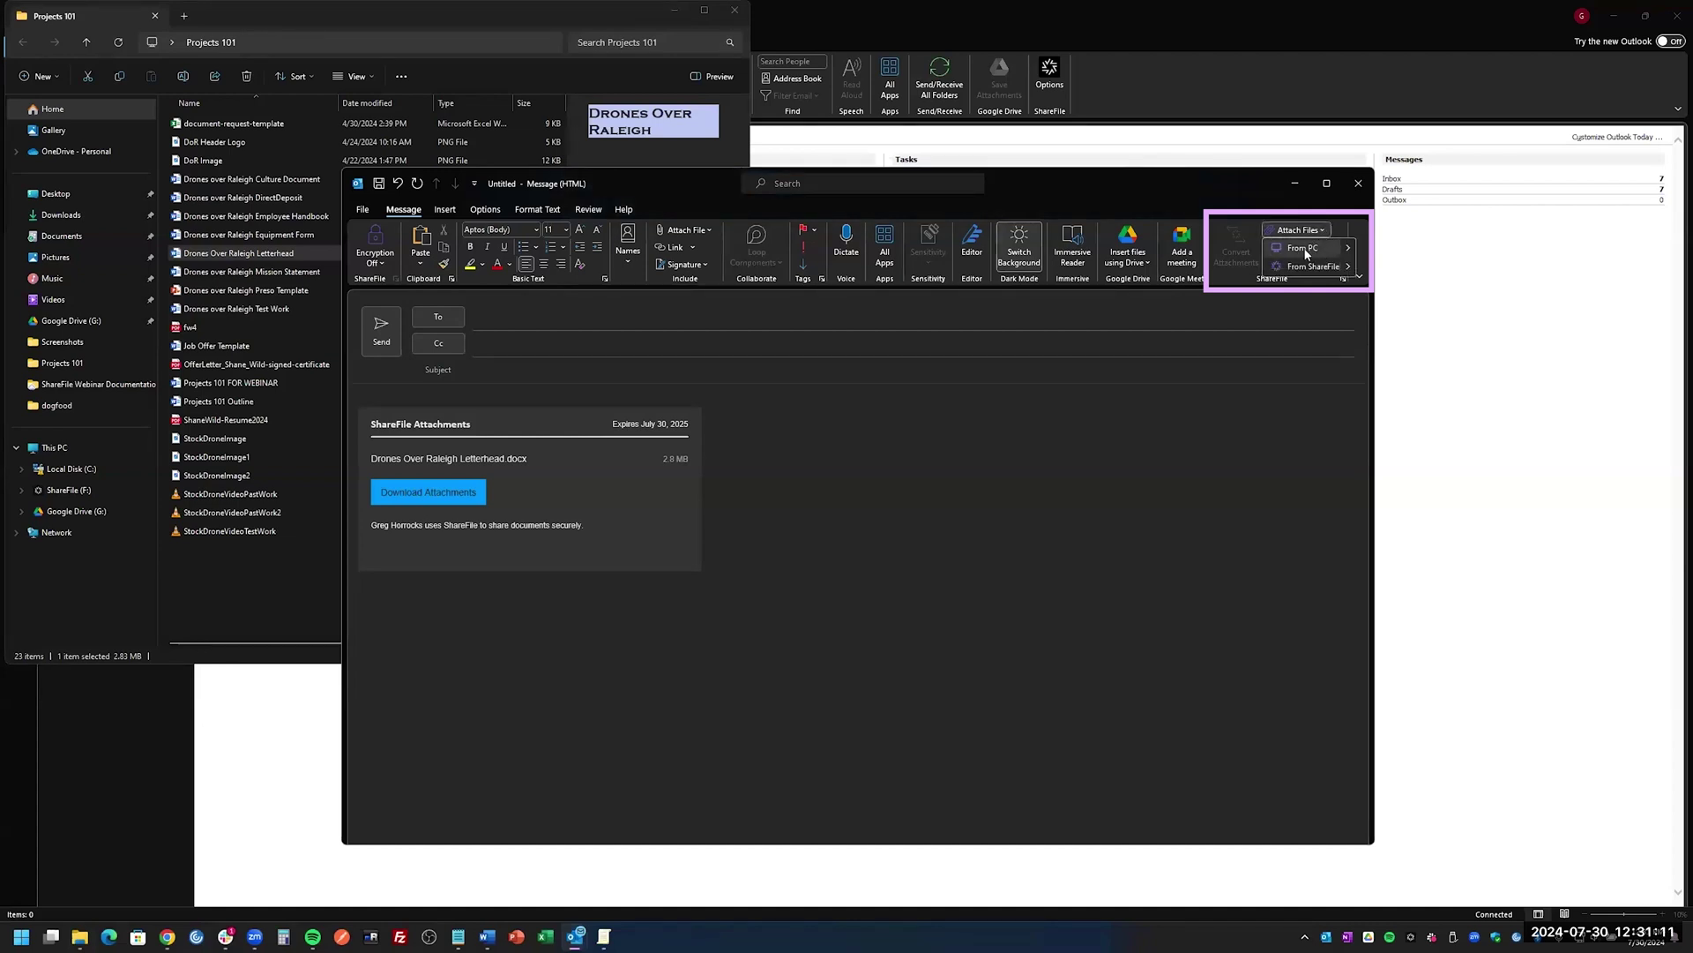
mouse_move(1346, 269)
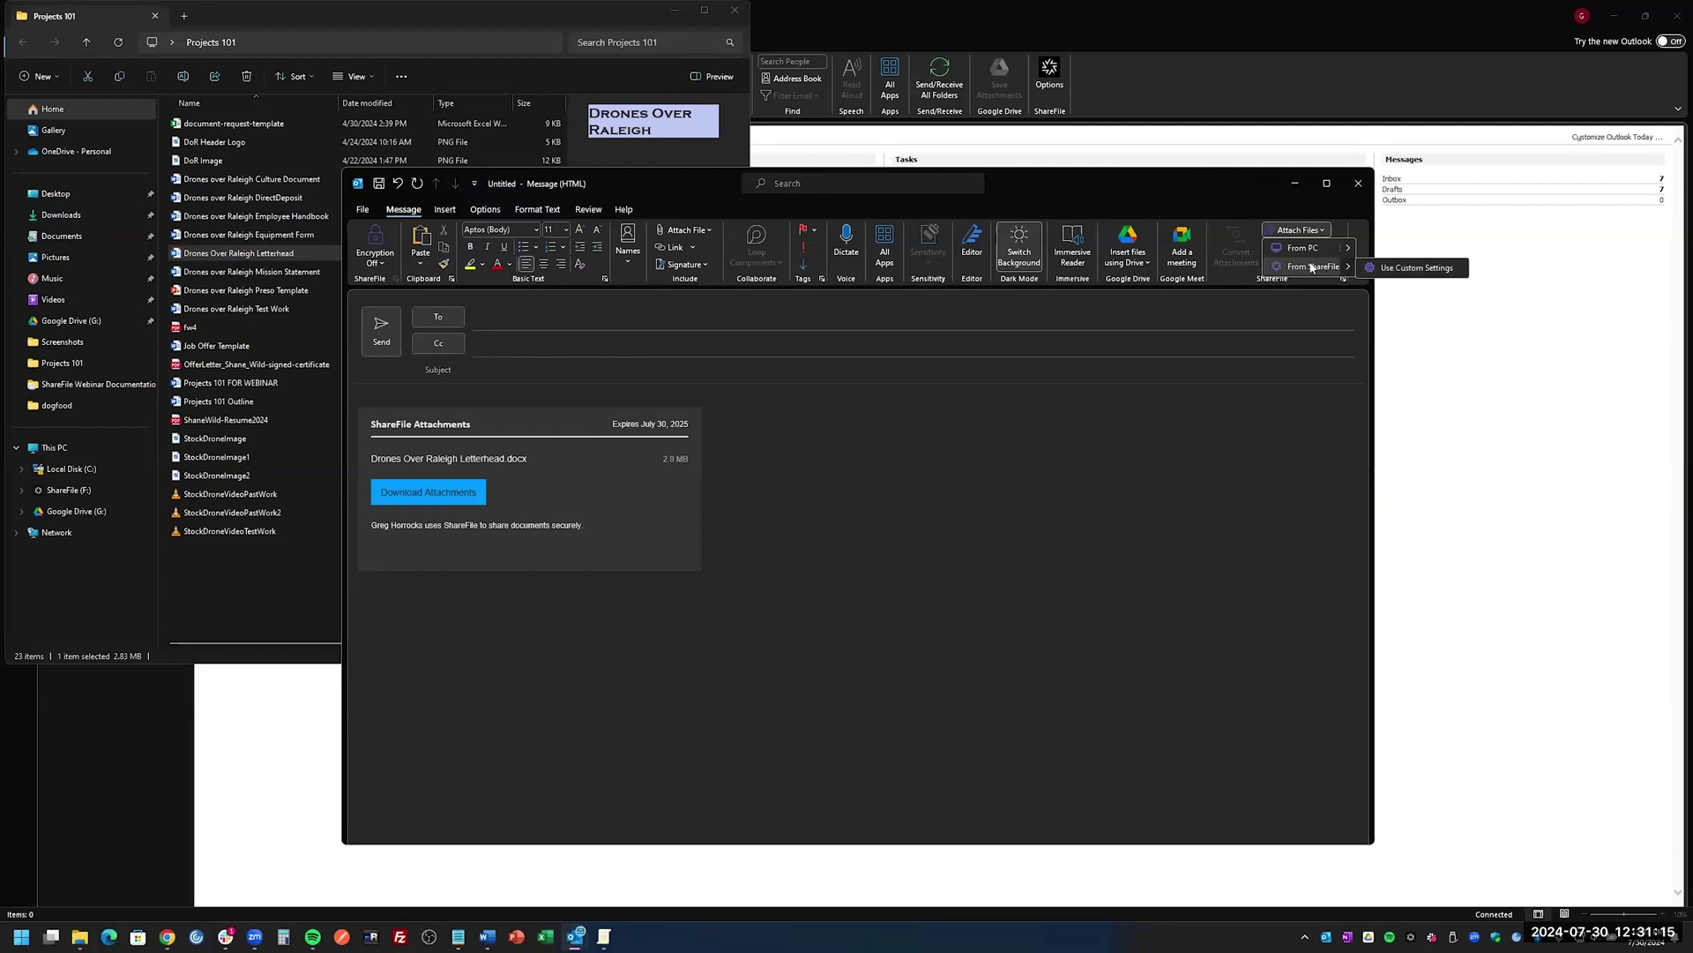
click(1314, 267)
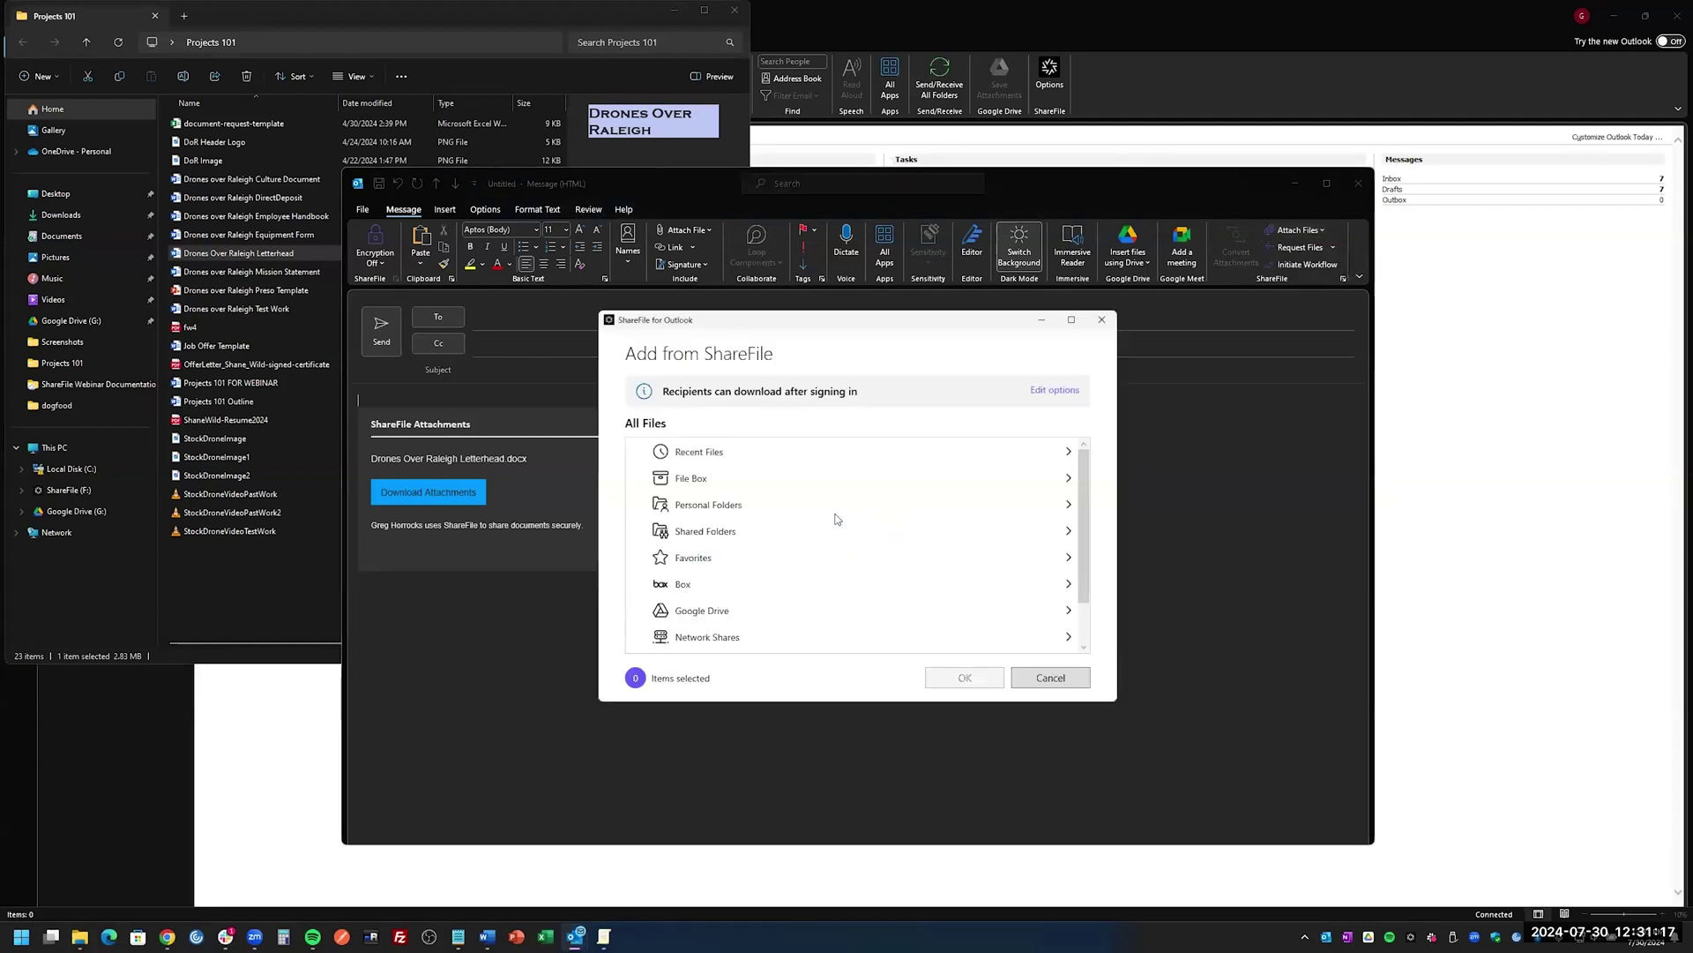
Add Test Document.docx from Shared Folders > July 30 2024 Webinar and highlight both attachment names
click(701, 531)
scroll(719, 604, down, 5)
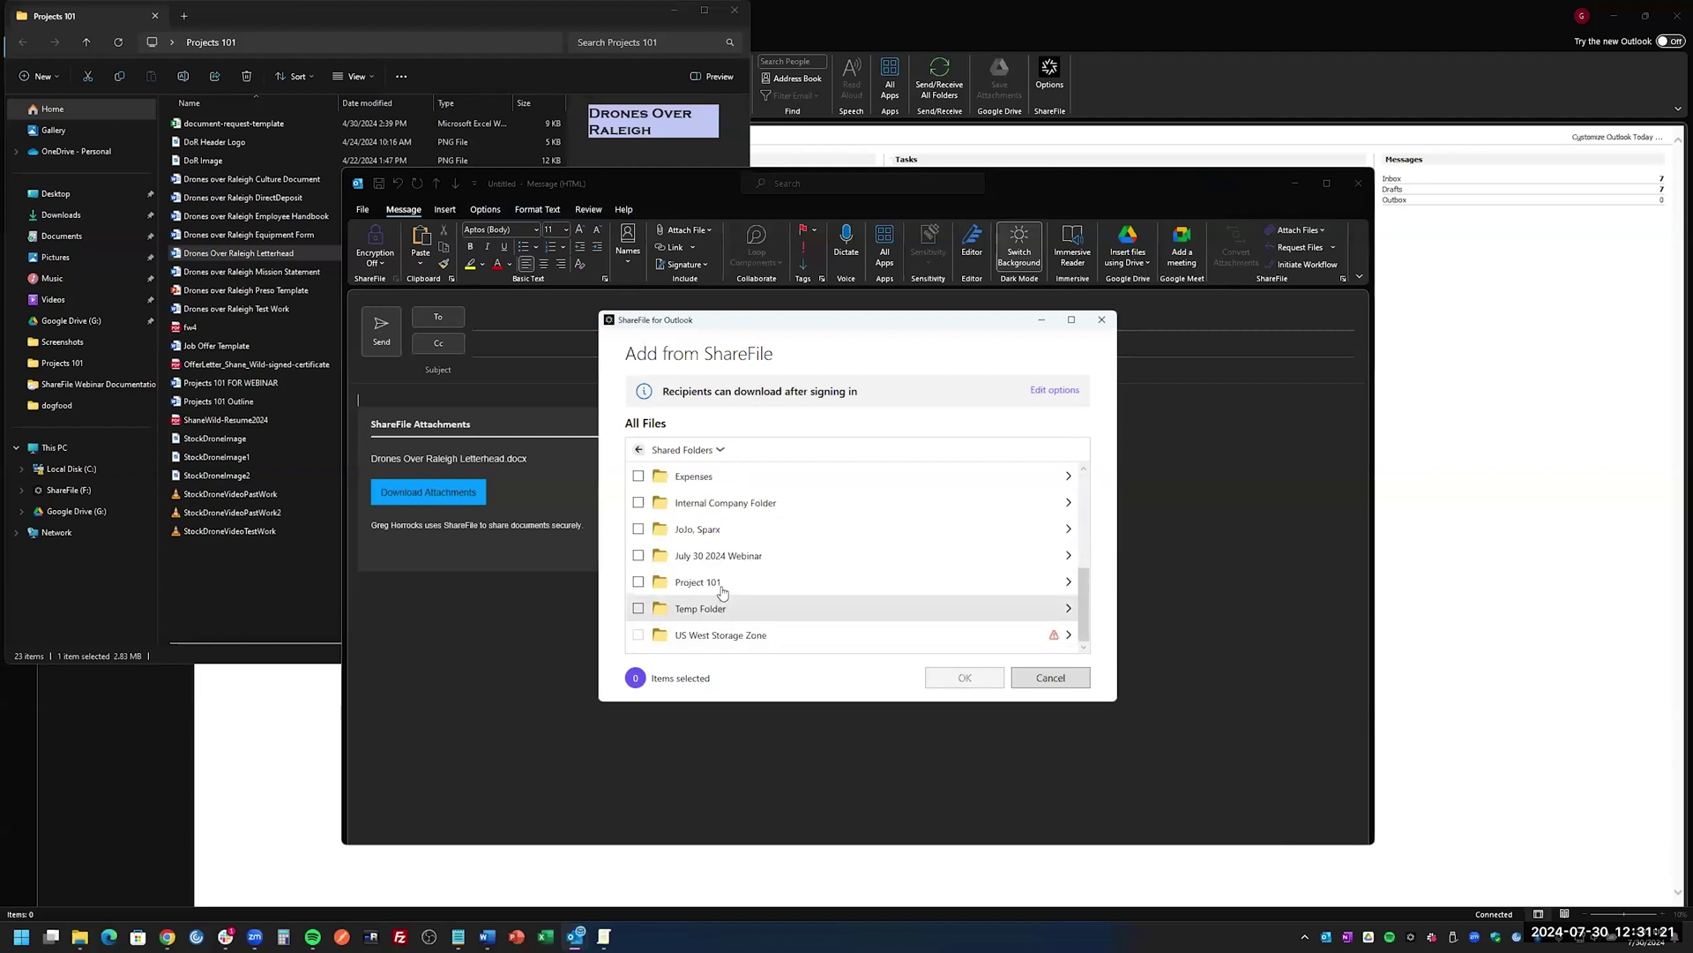
click(705, 556)
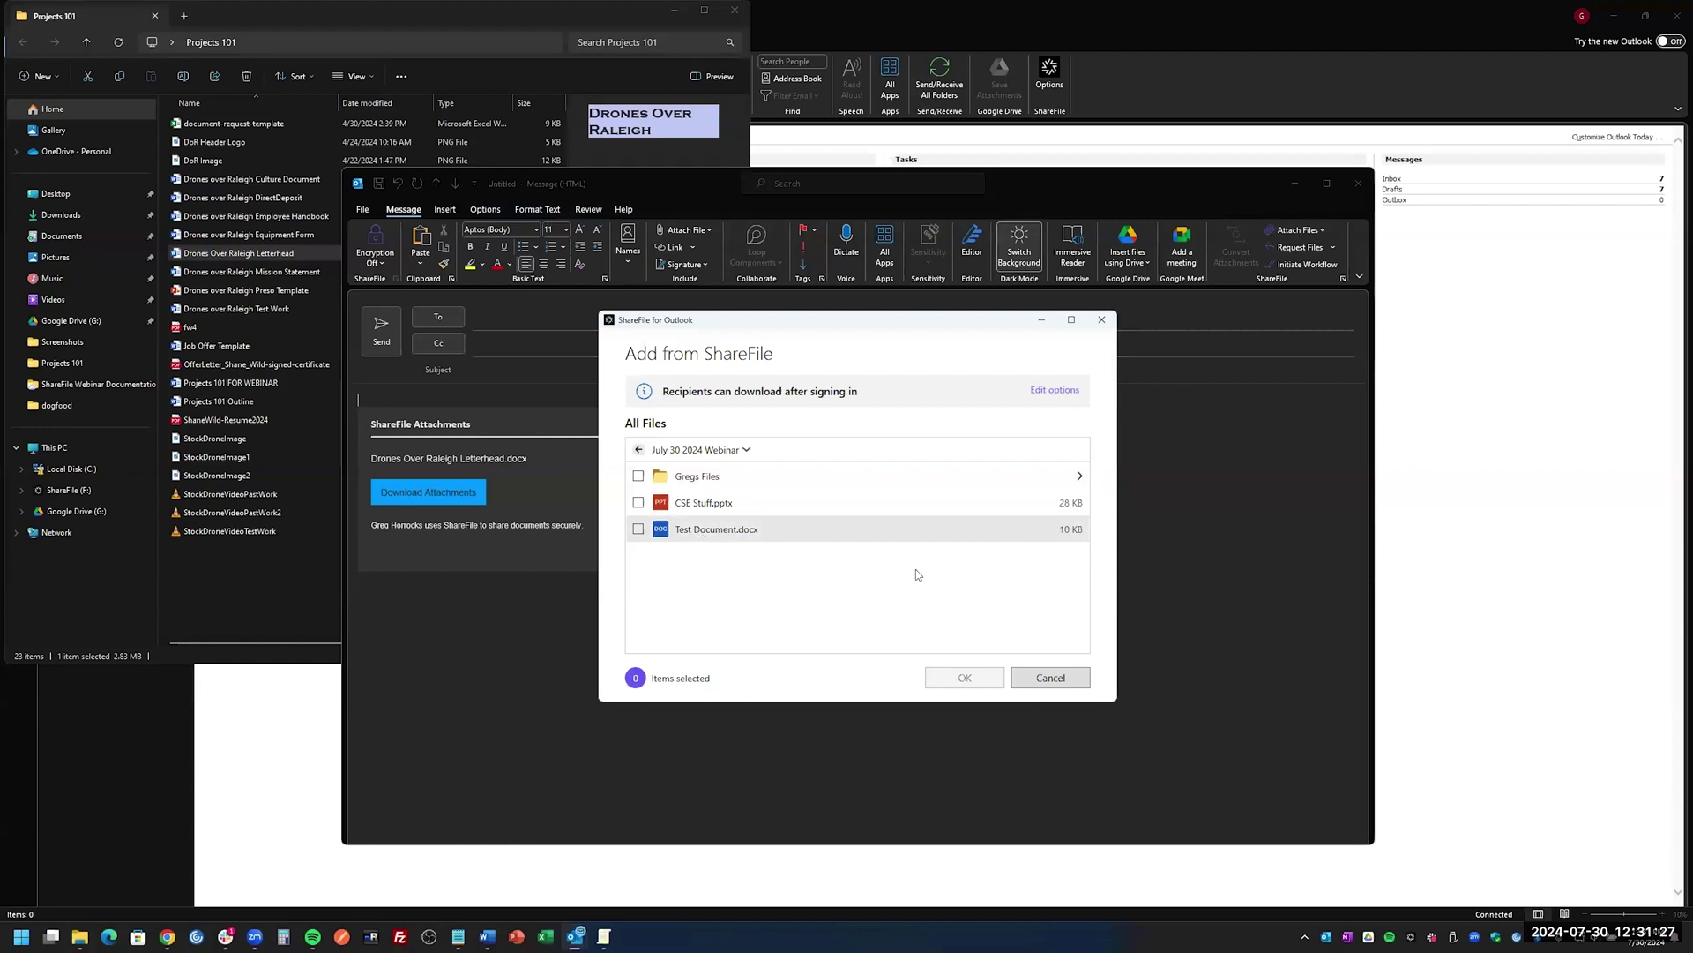
click(638, 530)
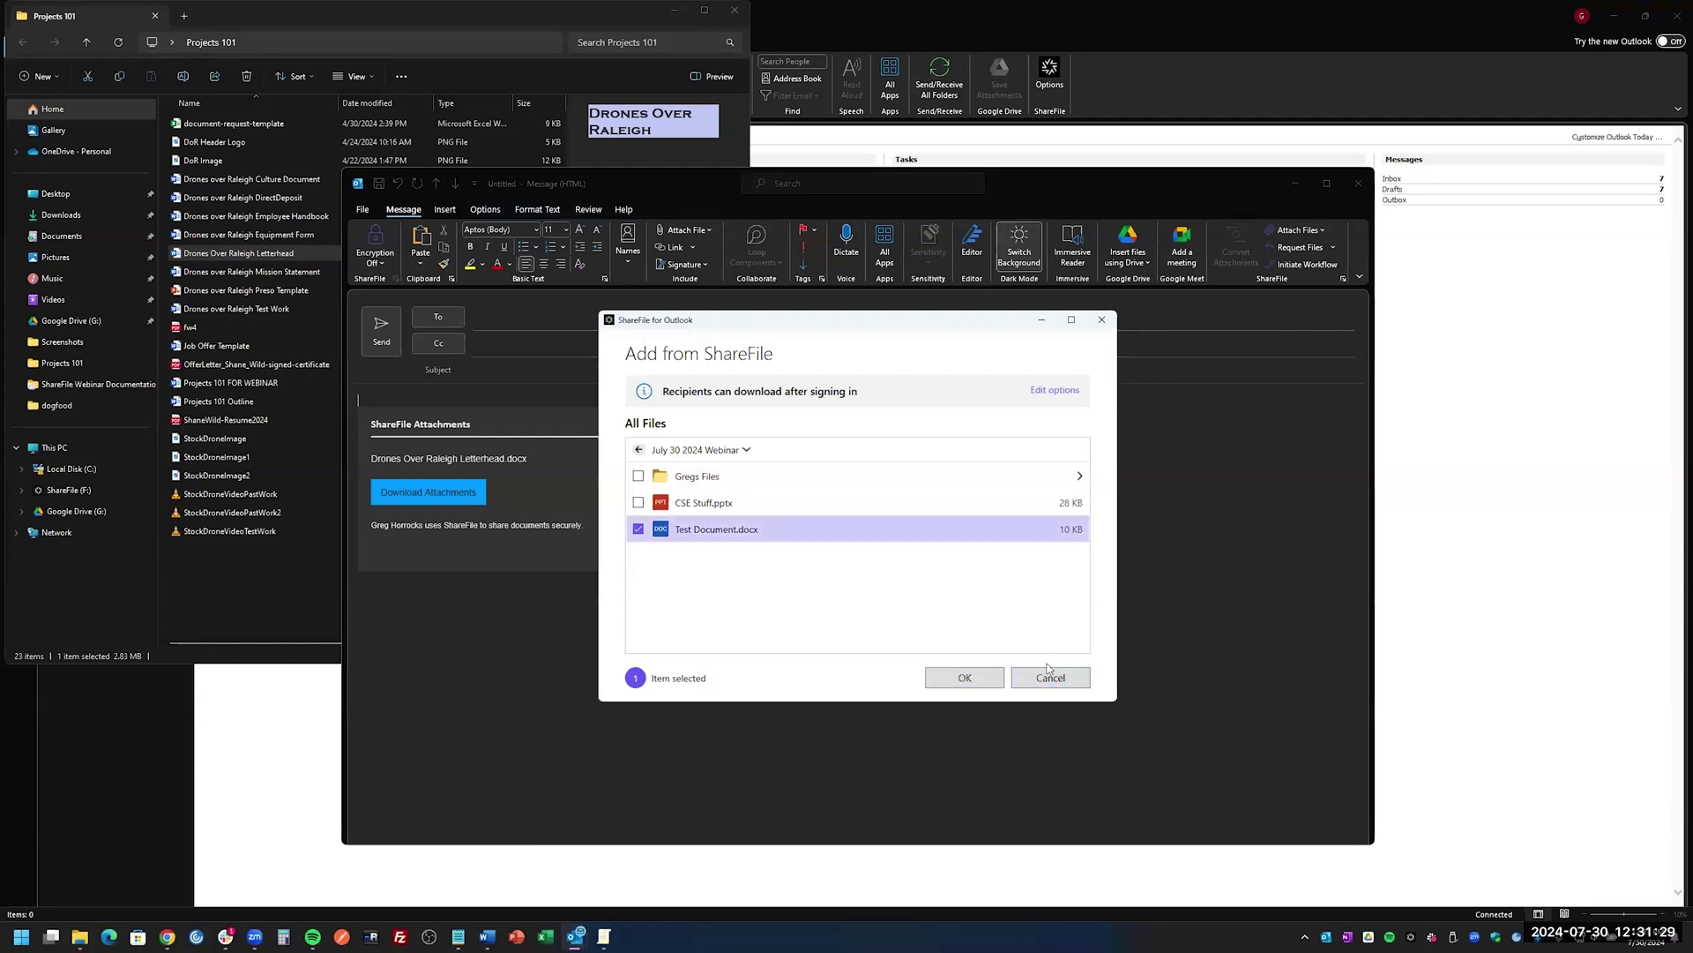
click(965, 678)
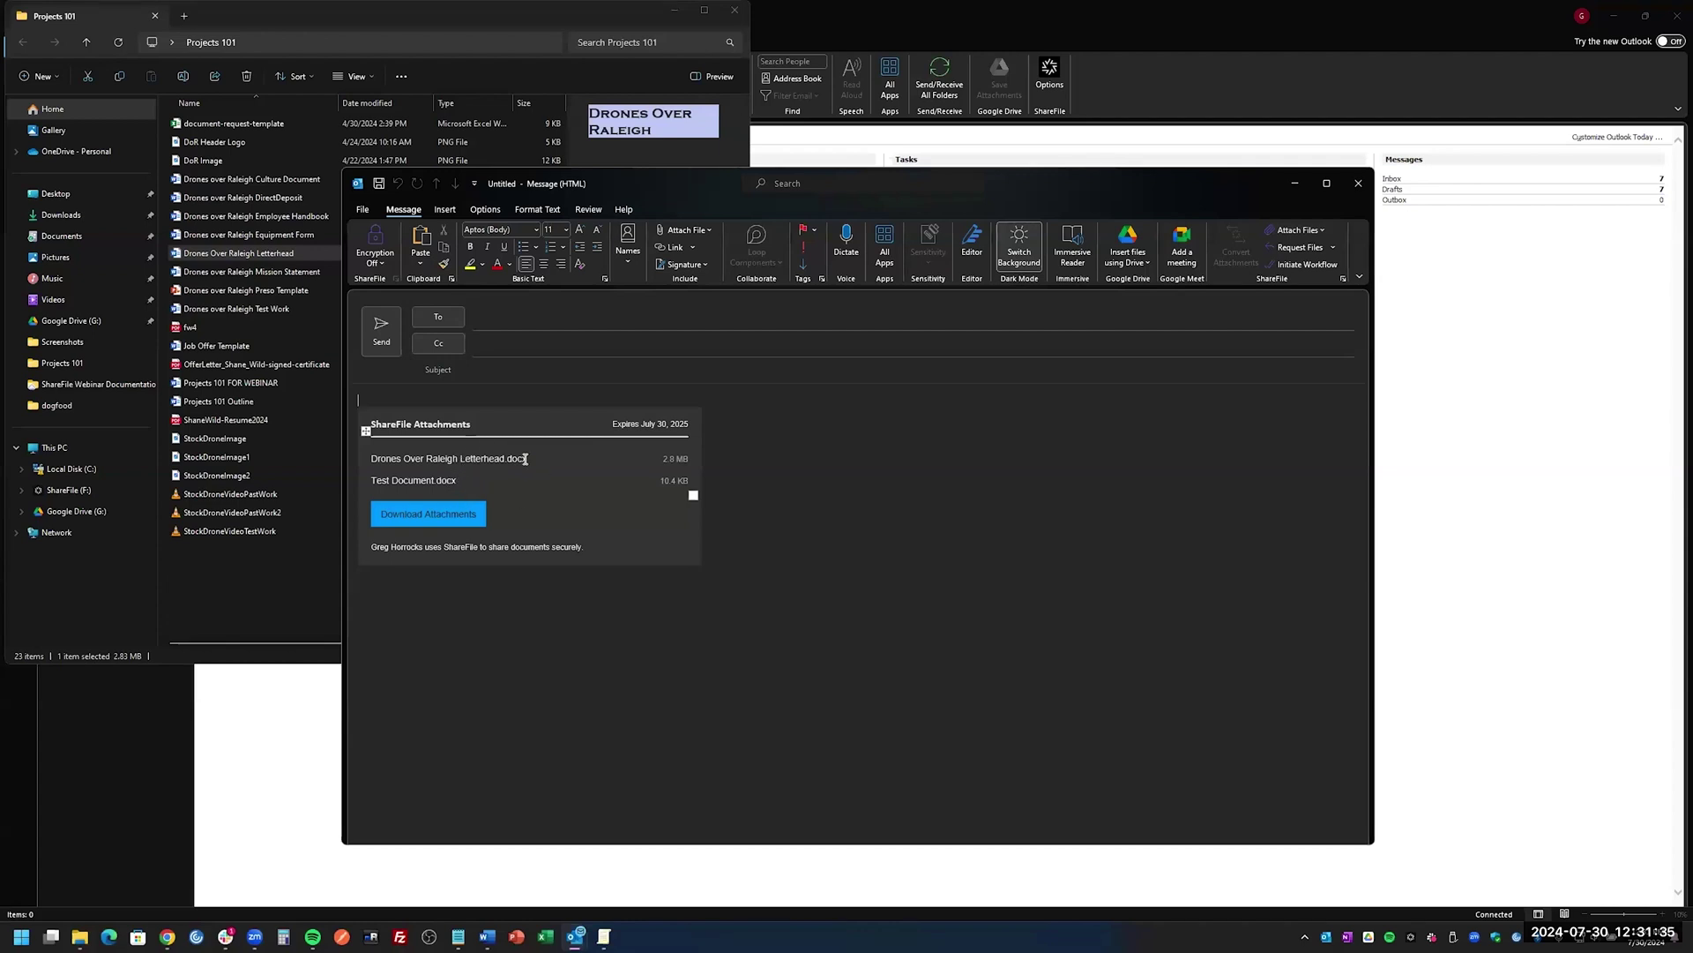
drag(373, 459, 528, 460)
drag(373, 481, 457, 481)
Set custom Request Files options, keeping access Anyone (public), one-year expiry and File Box uploads
click(457, 481)
click(815, 622)
click(1334, 248)
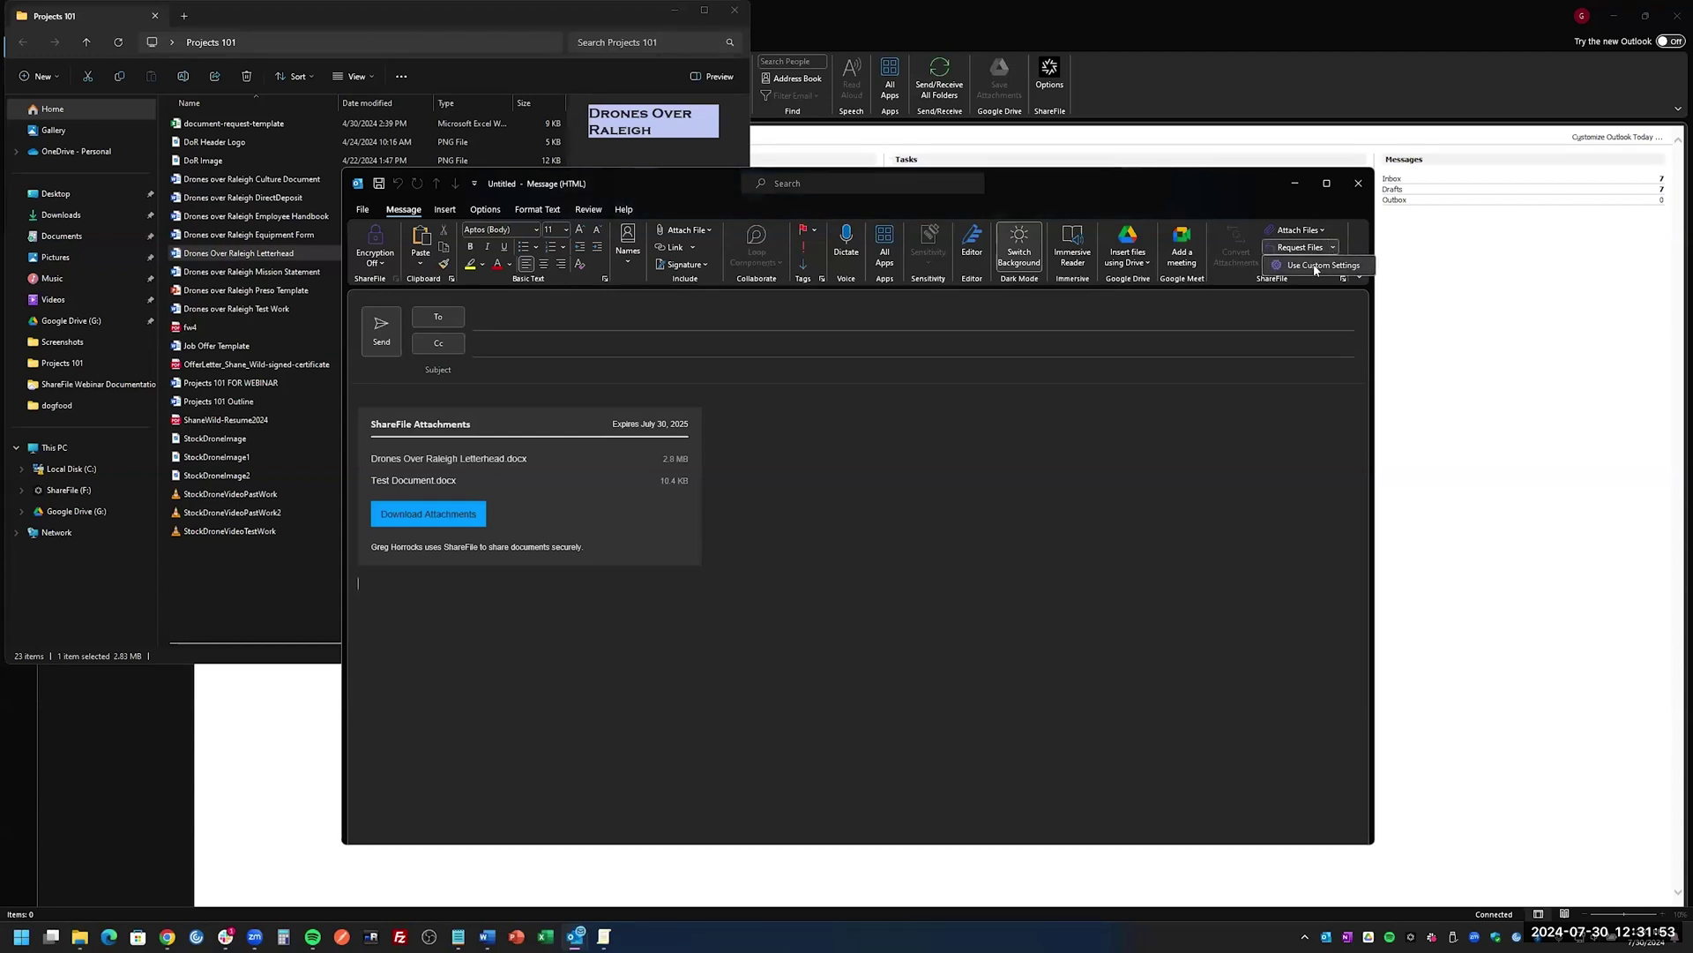
click(1315, 266)
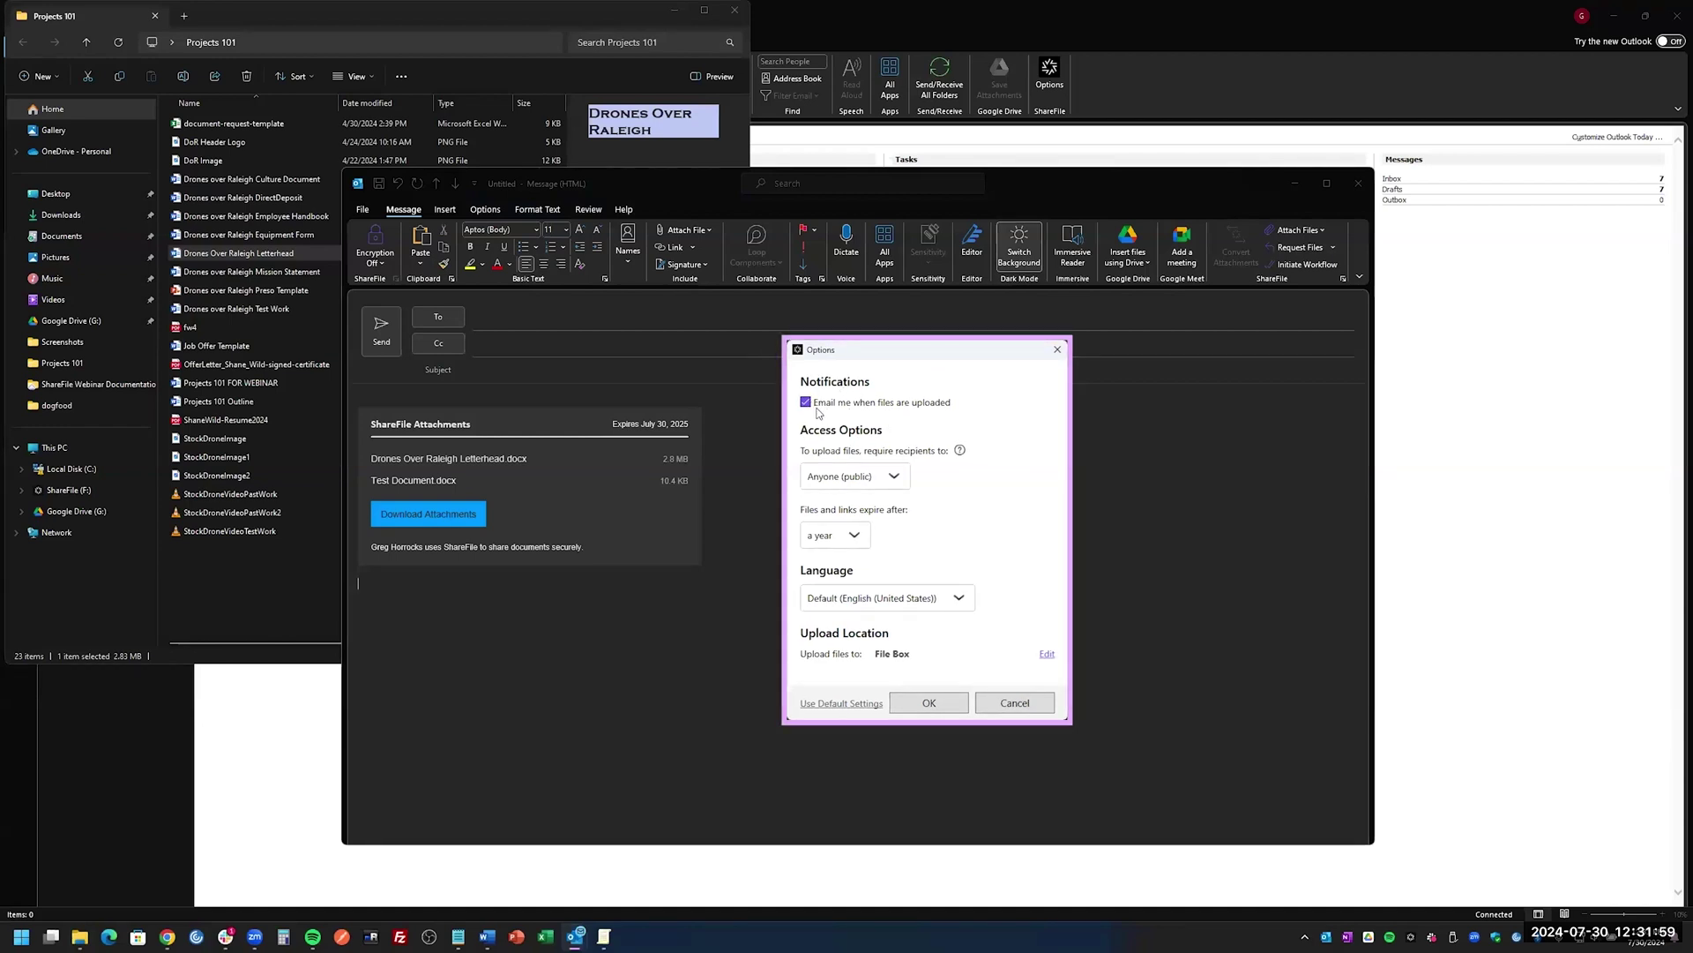
click(882, 478)
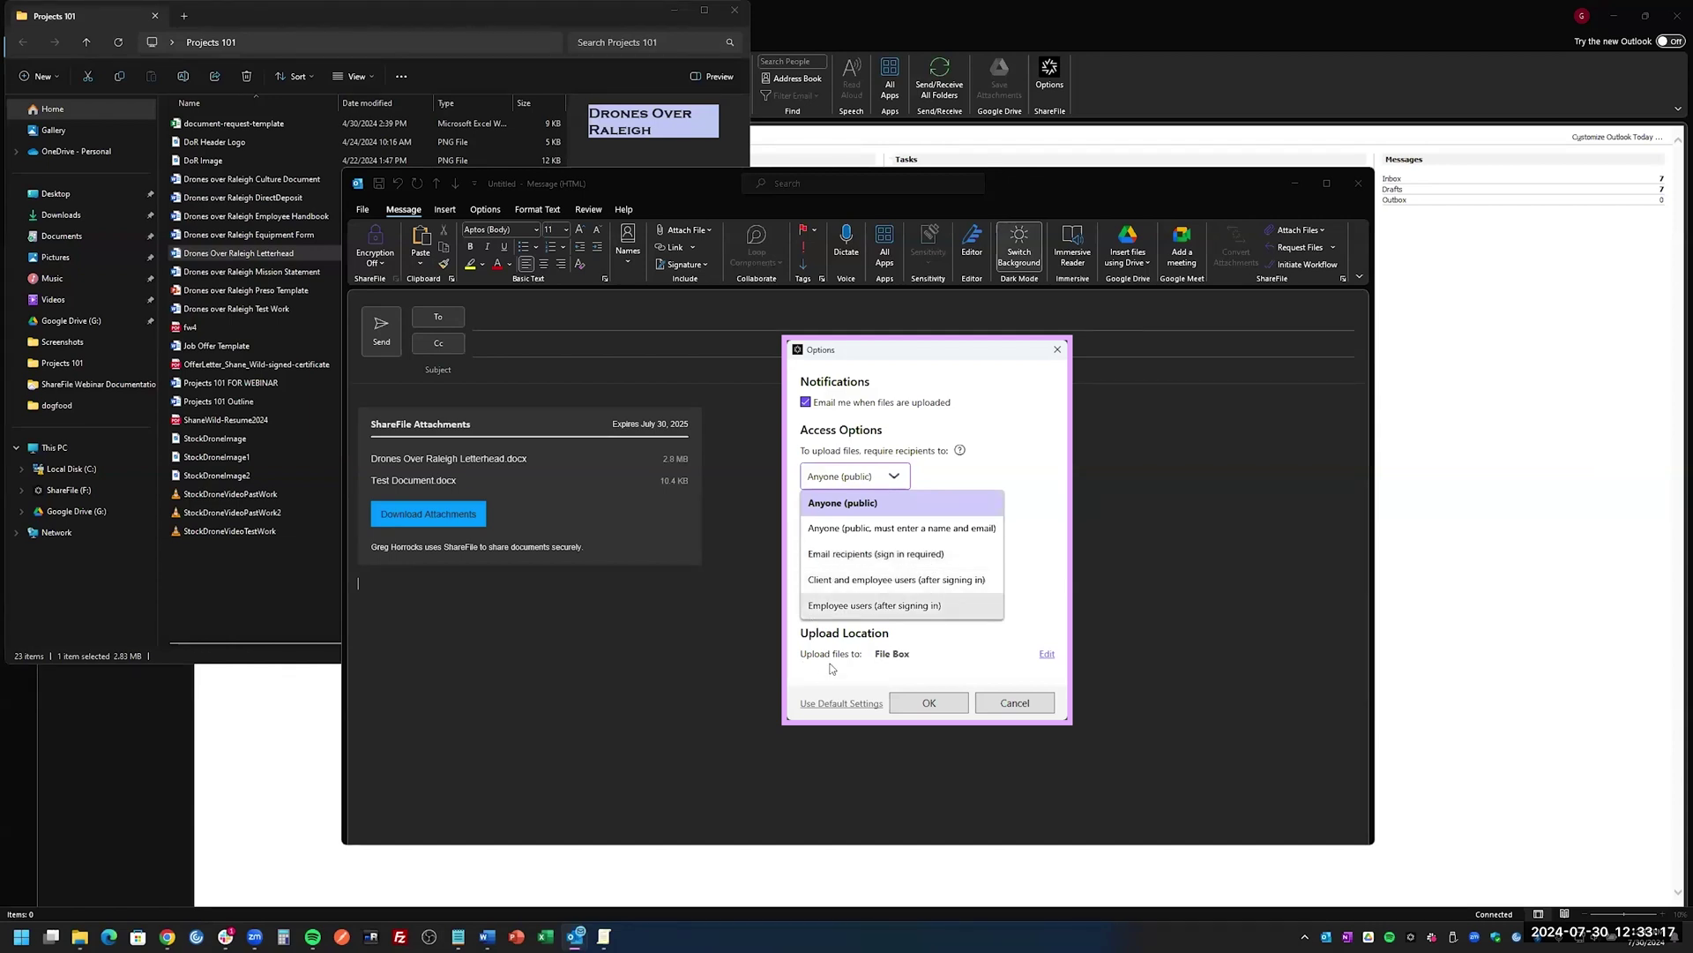
click(934, 667)
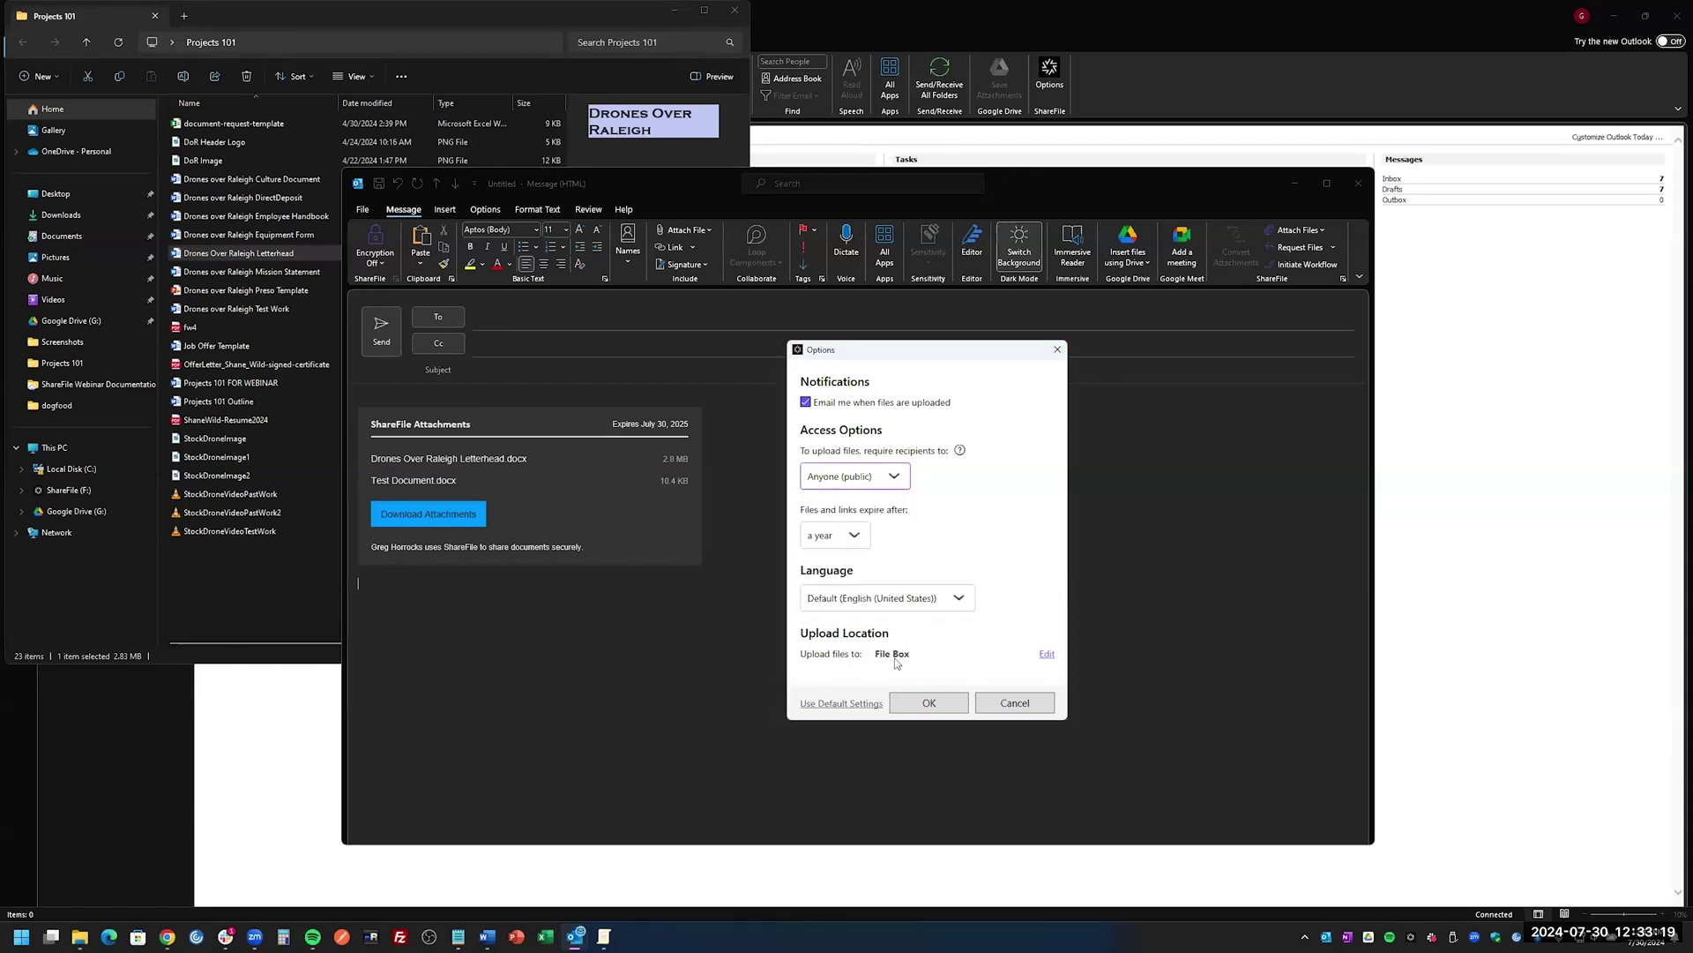
Cancel the upload-folder and request options dialogs, then close the draft without saving
click(1047, 656)
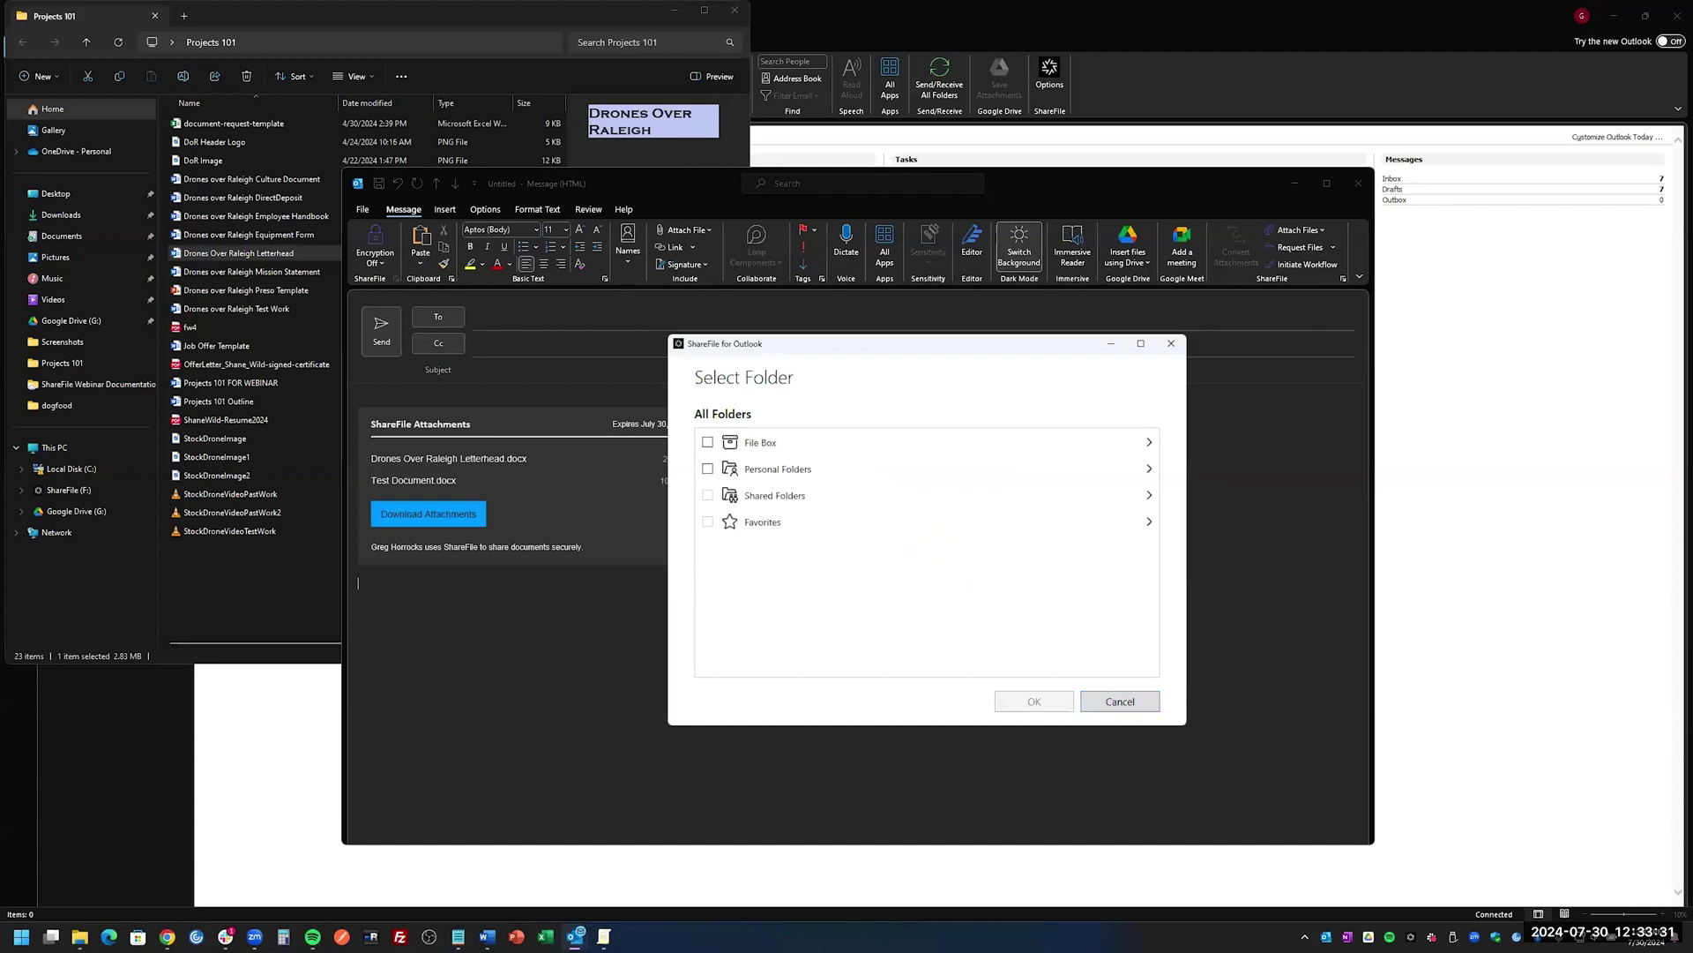
click(1120, 701)
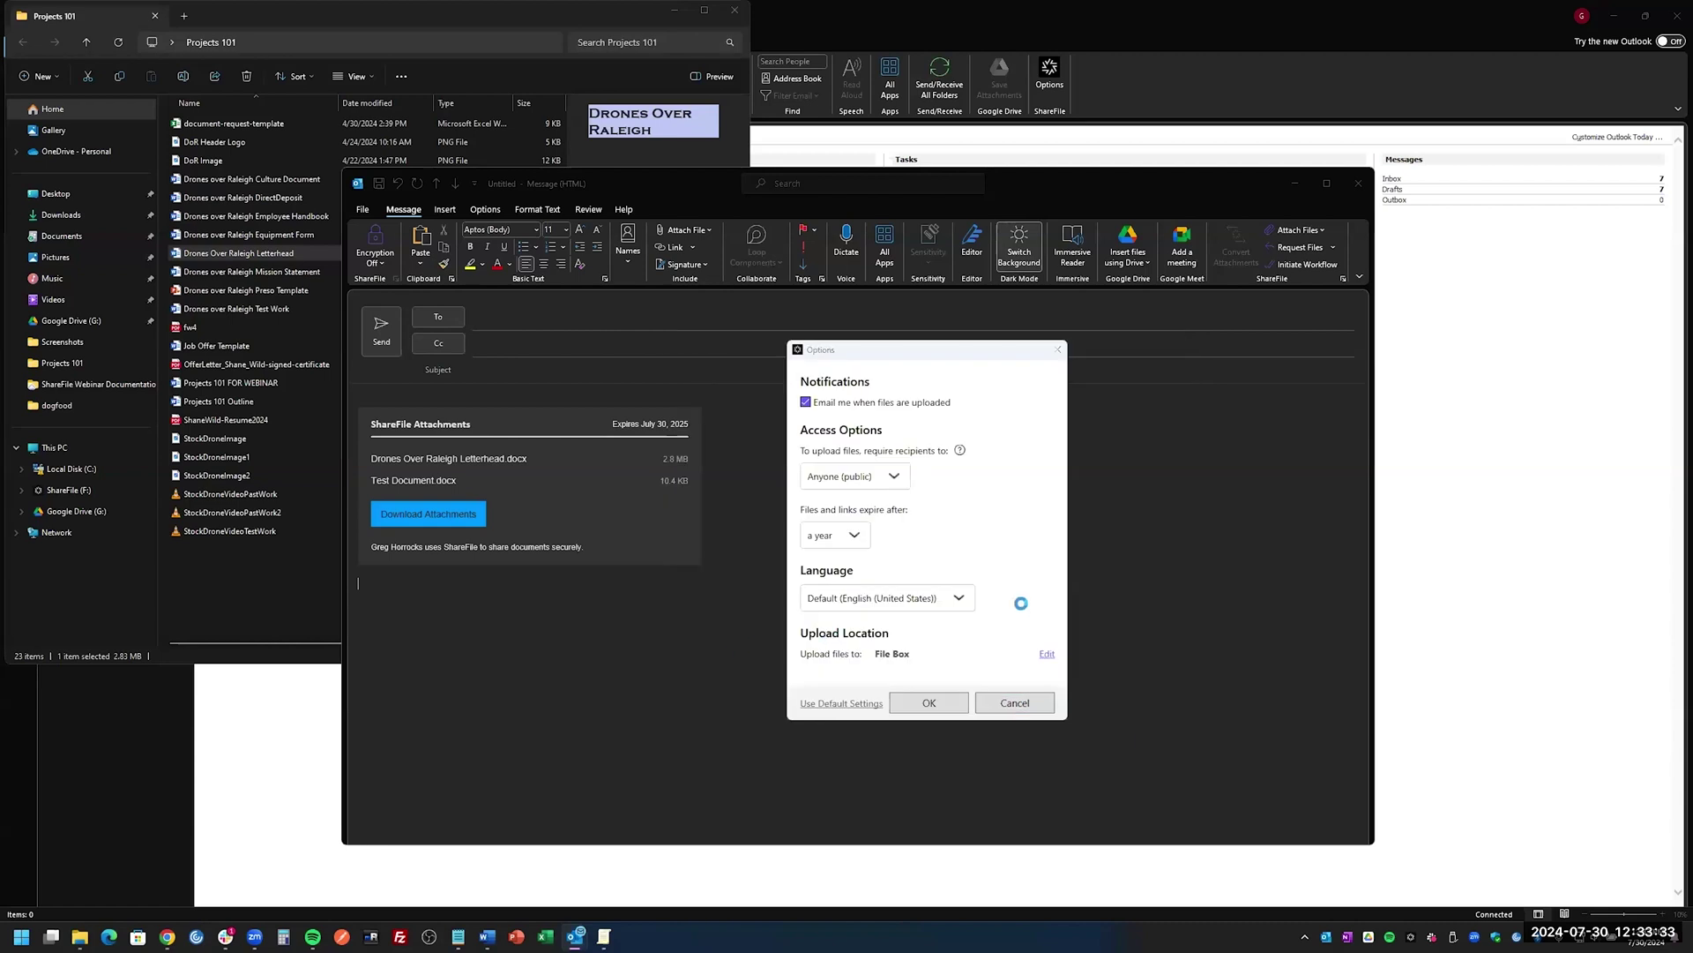
click(1025, 700)
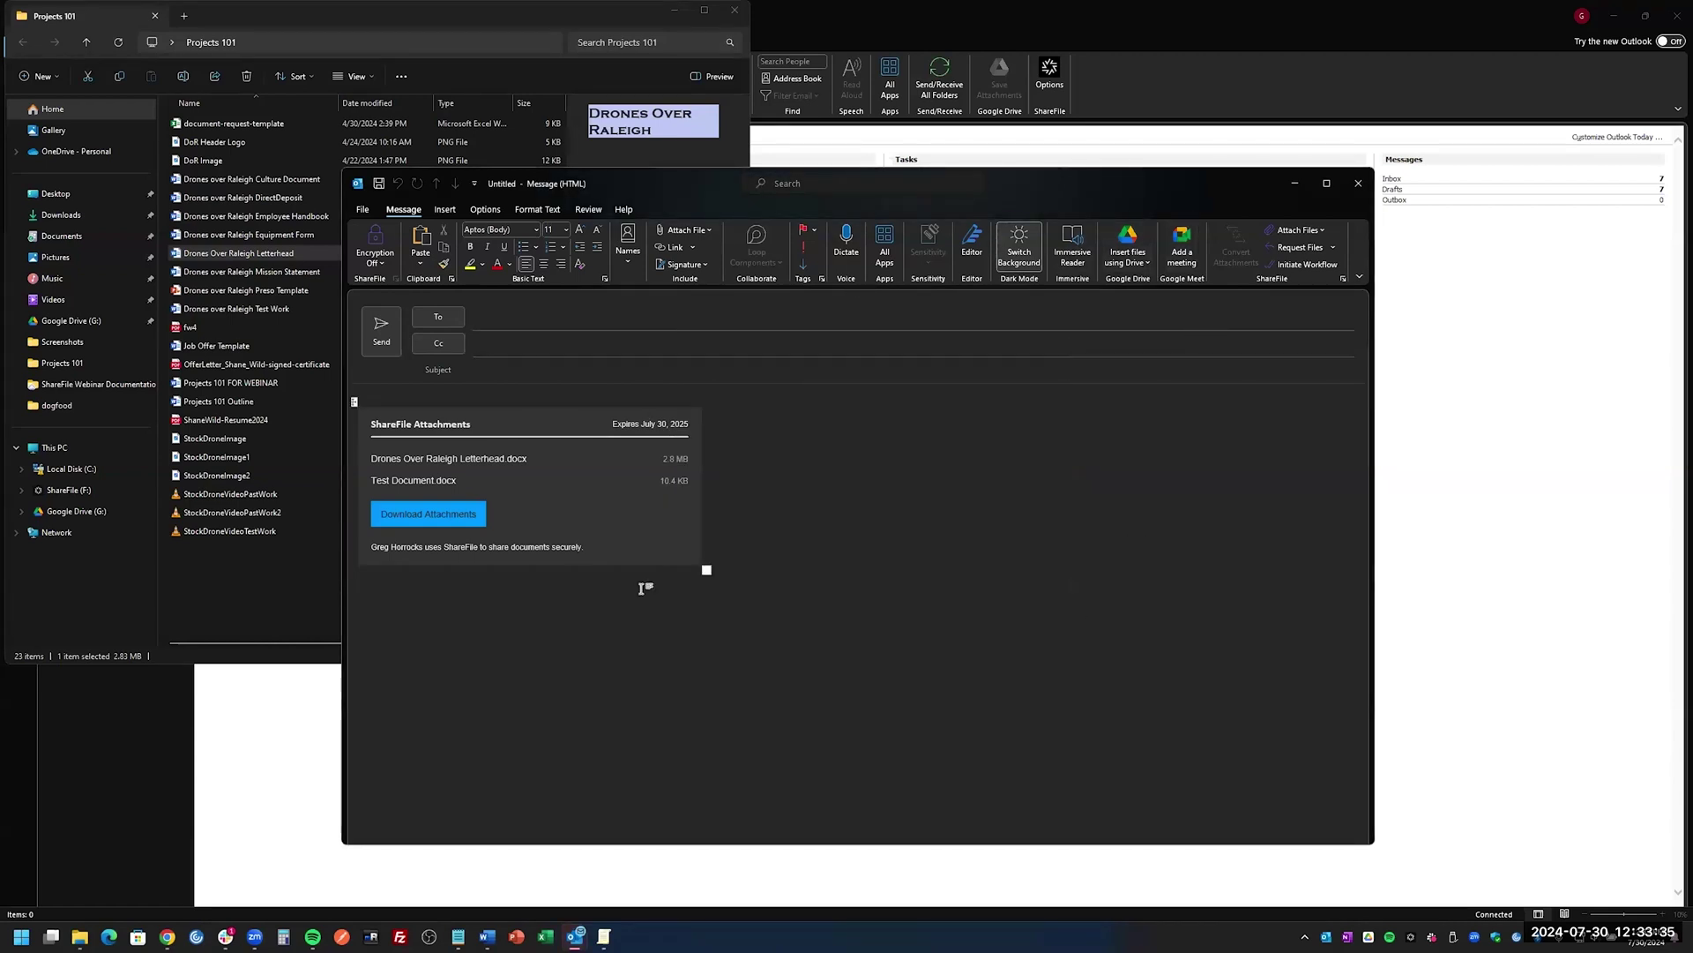
click(1358, 183)
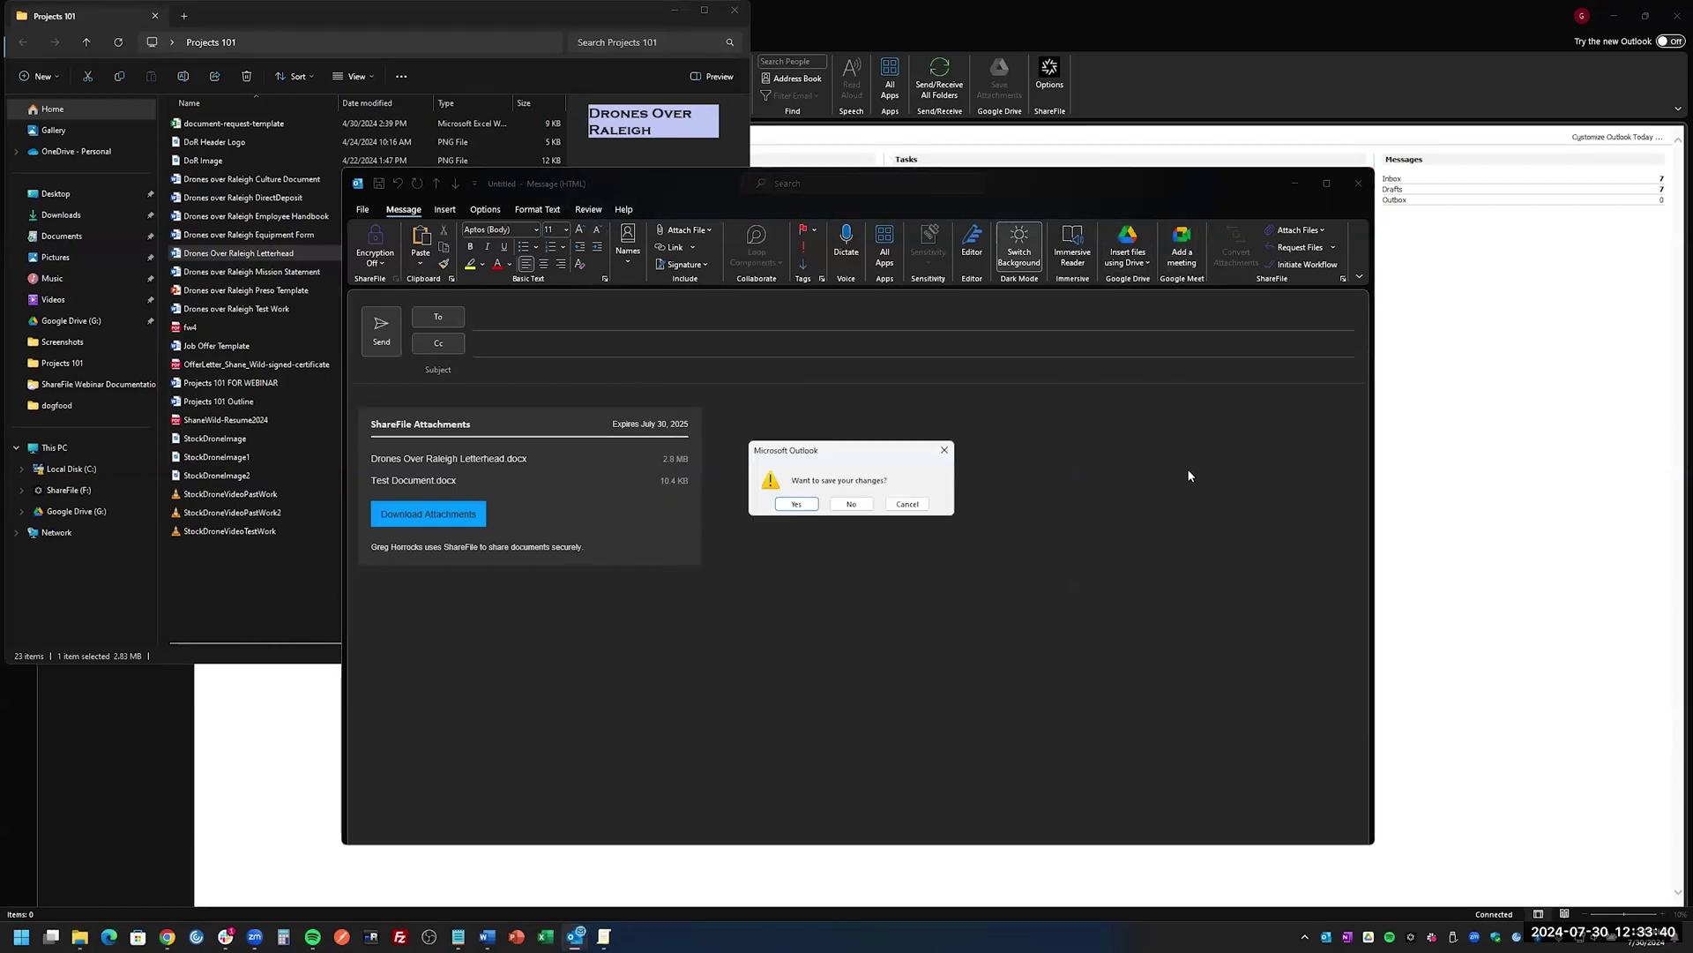
click(860, 505)
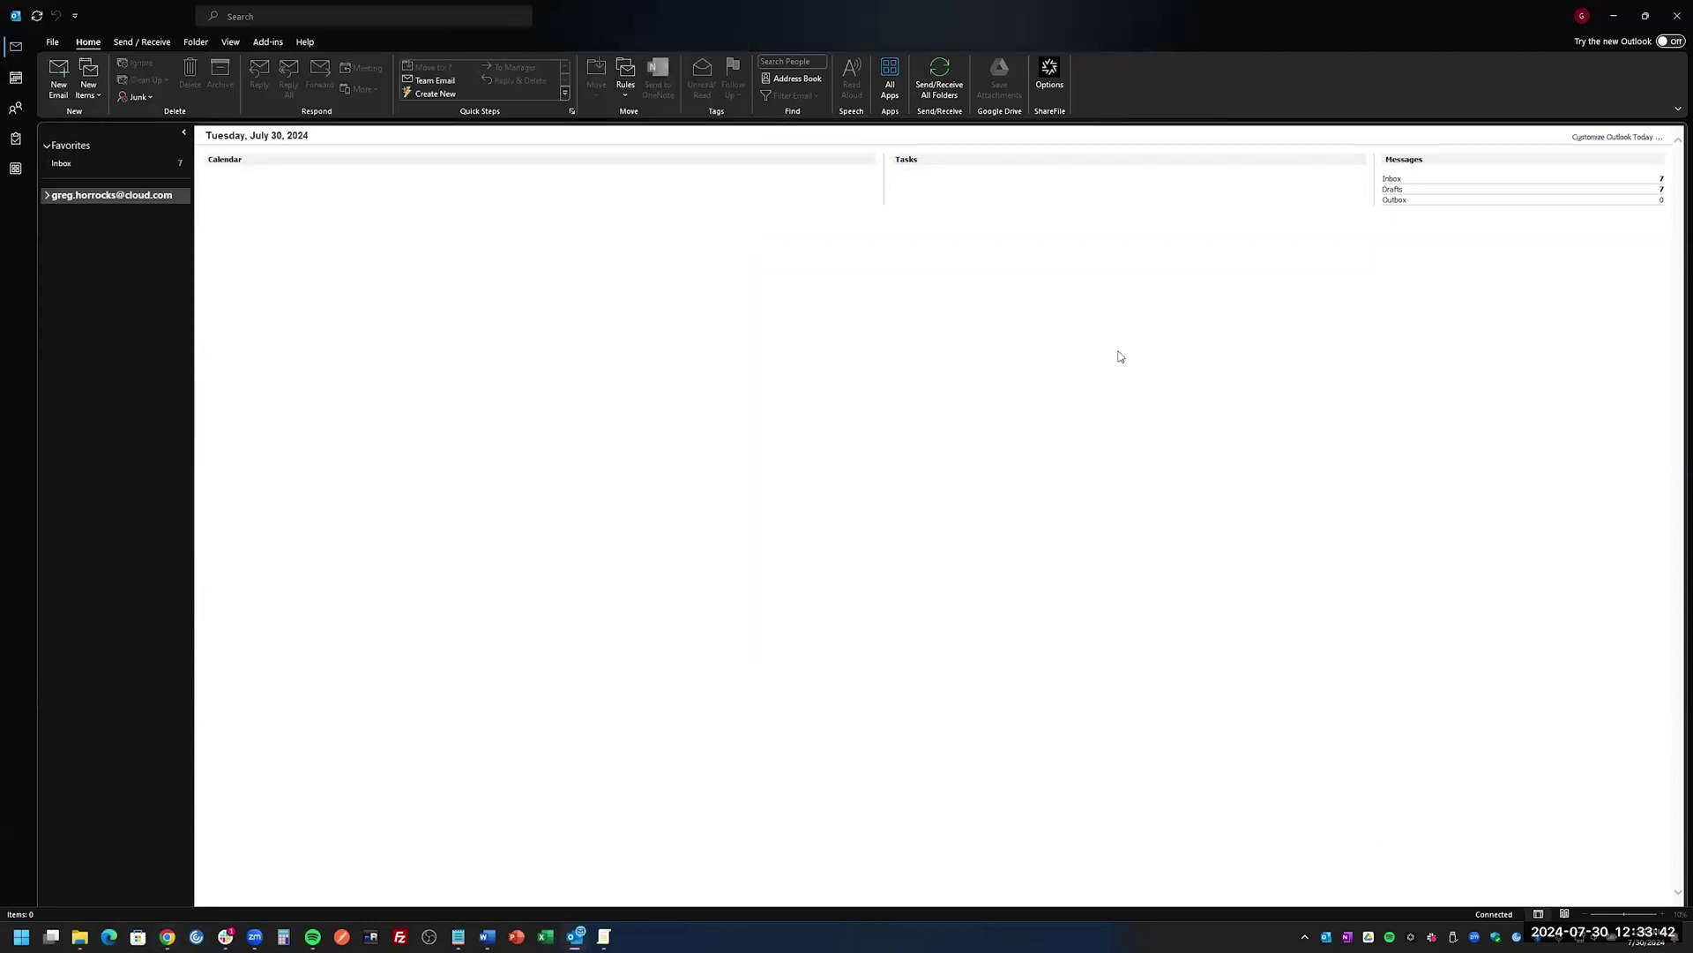
Reopen the ShareFile for Outlook settings summary and glance at the General settings
click(1049, 75)
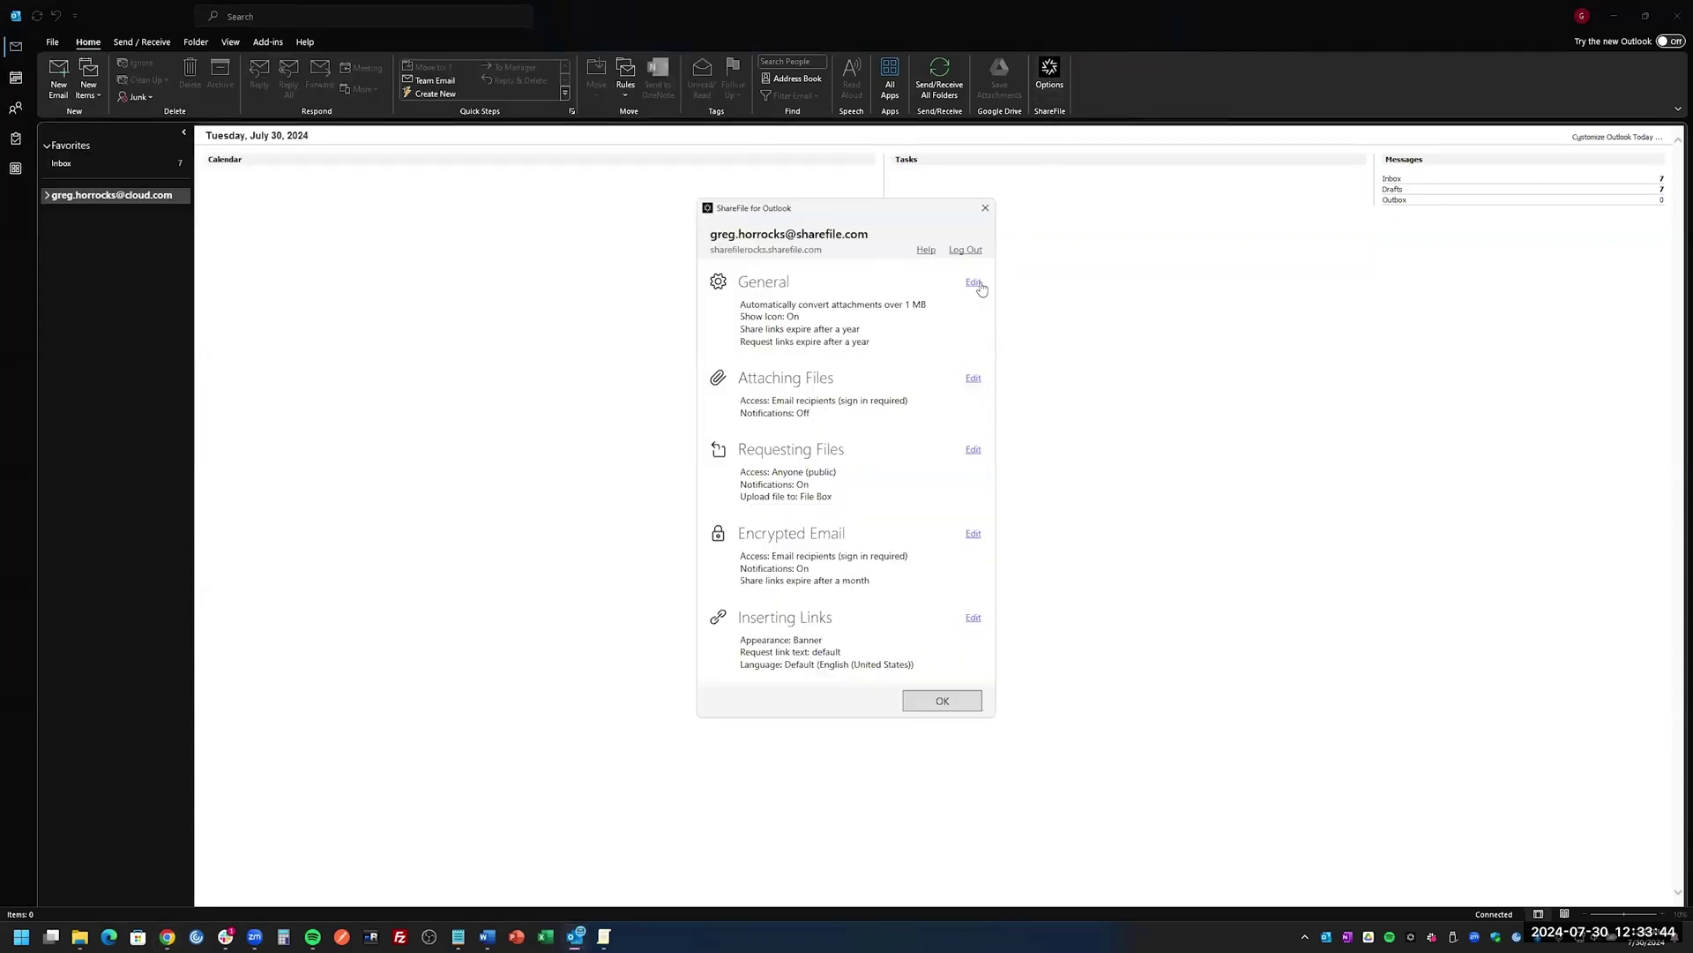
click(974, 282)
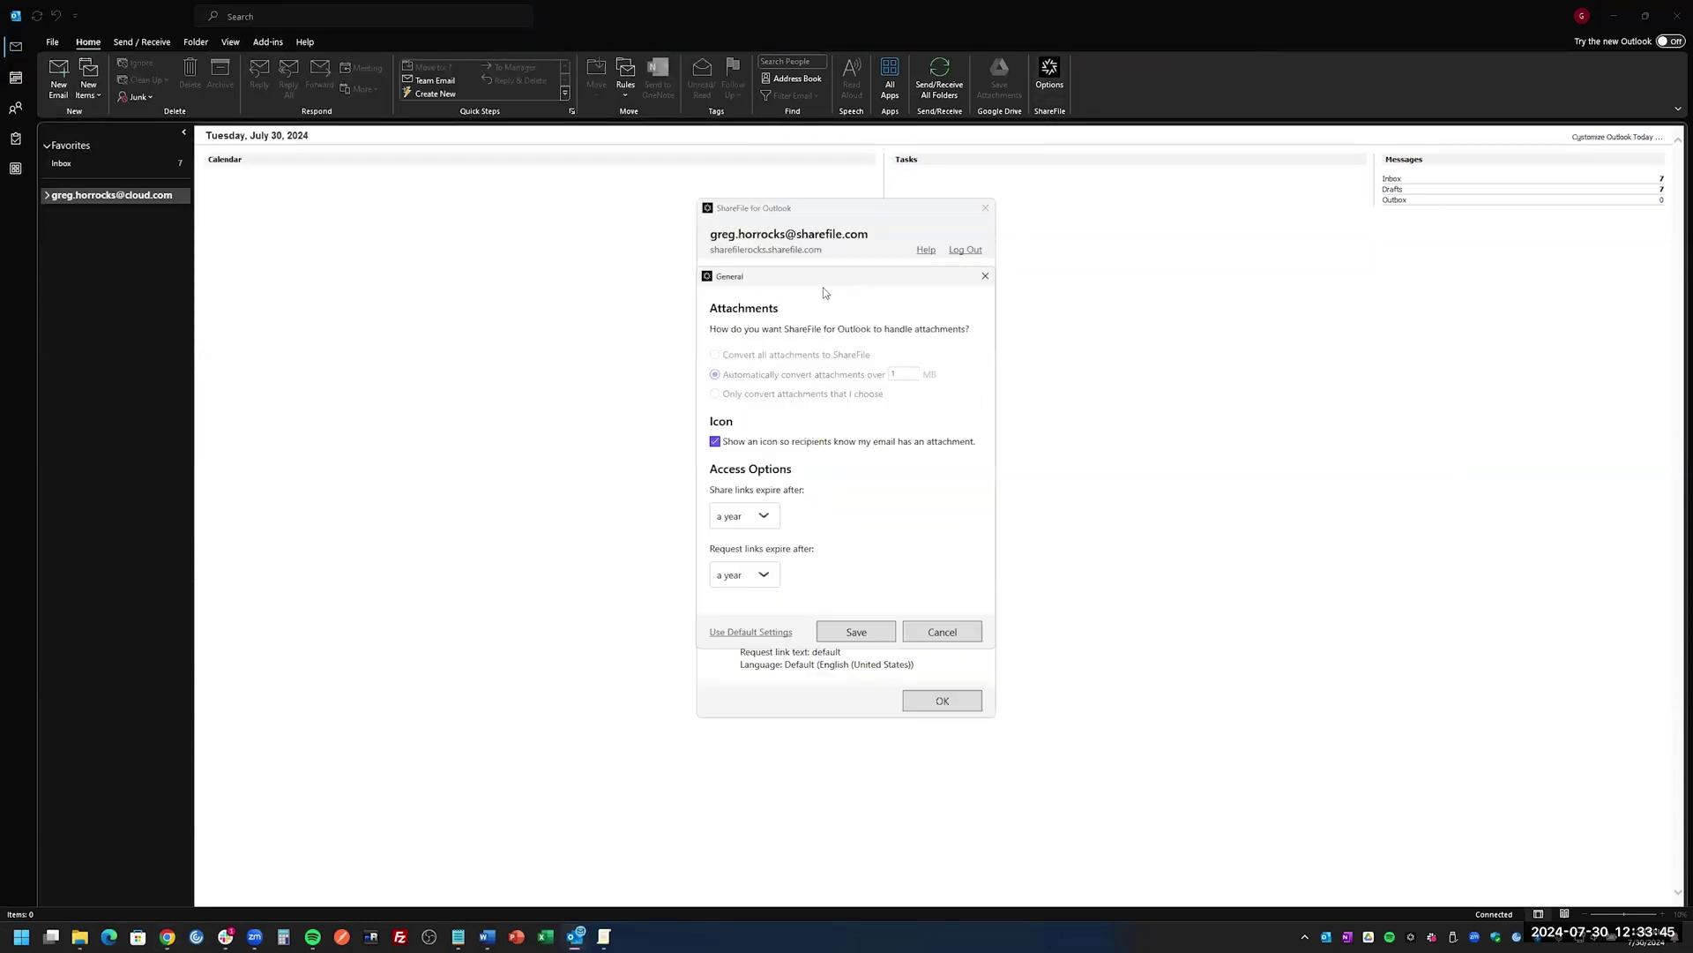
click(986, 276)
drag(858, 215, 874, 223)
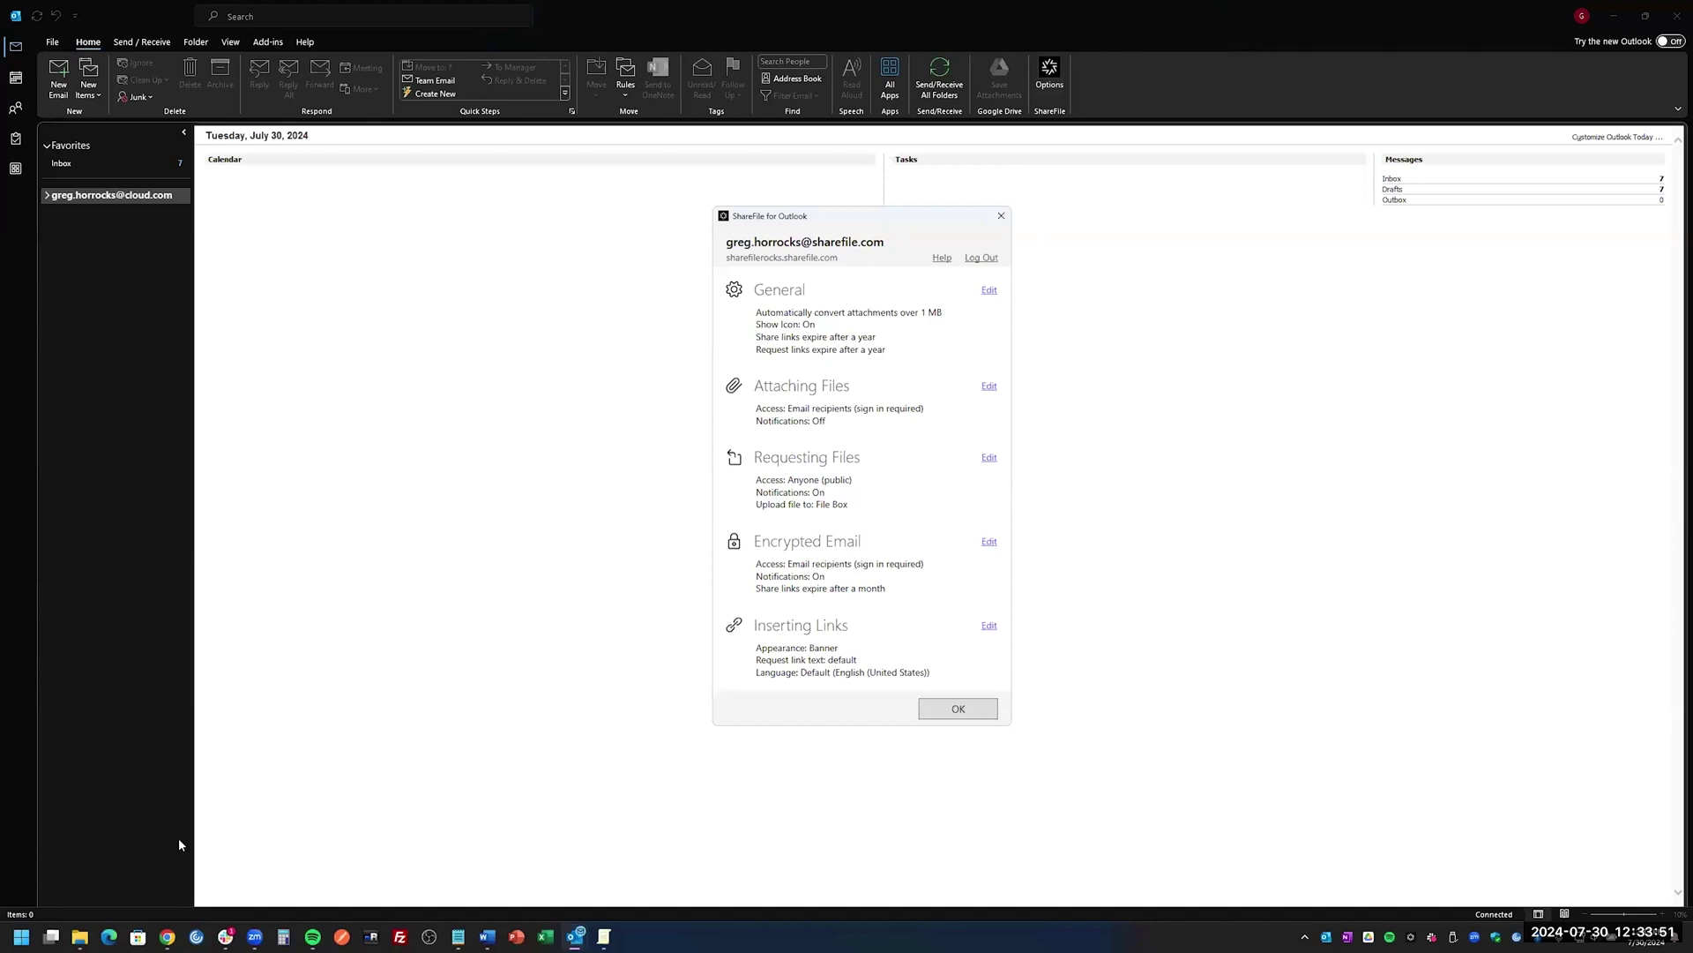
In ShareFile web admin, go to Admin Settings > Advanced Preferences > Enable ShareFile Tools, Outlook Plug-in section
mouse_move(167, 936)
click(133, 874)
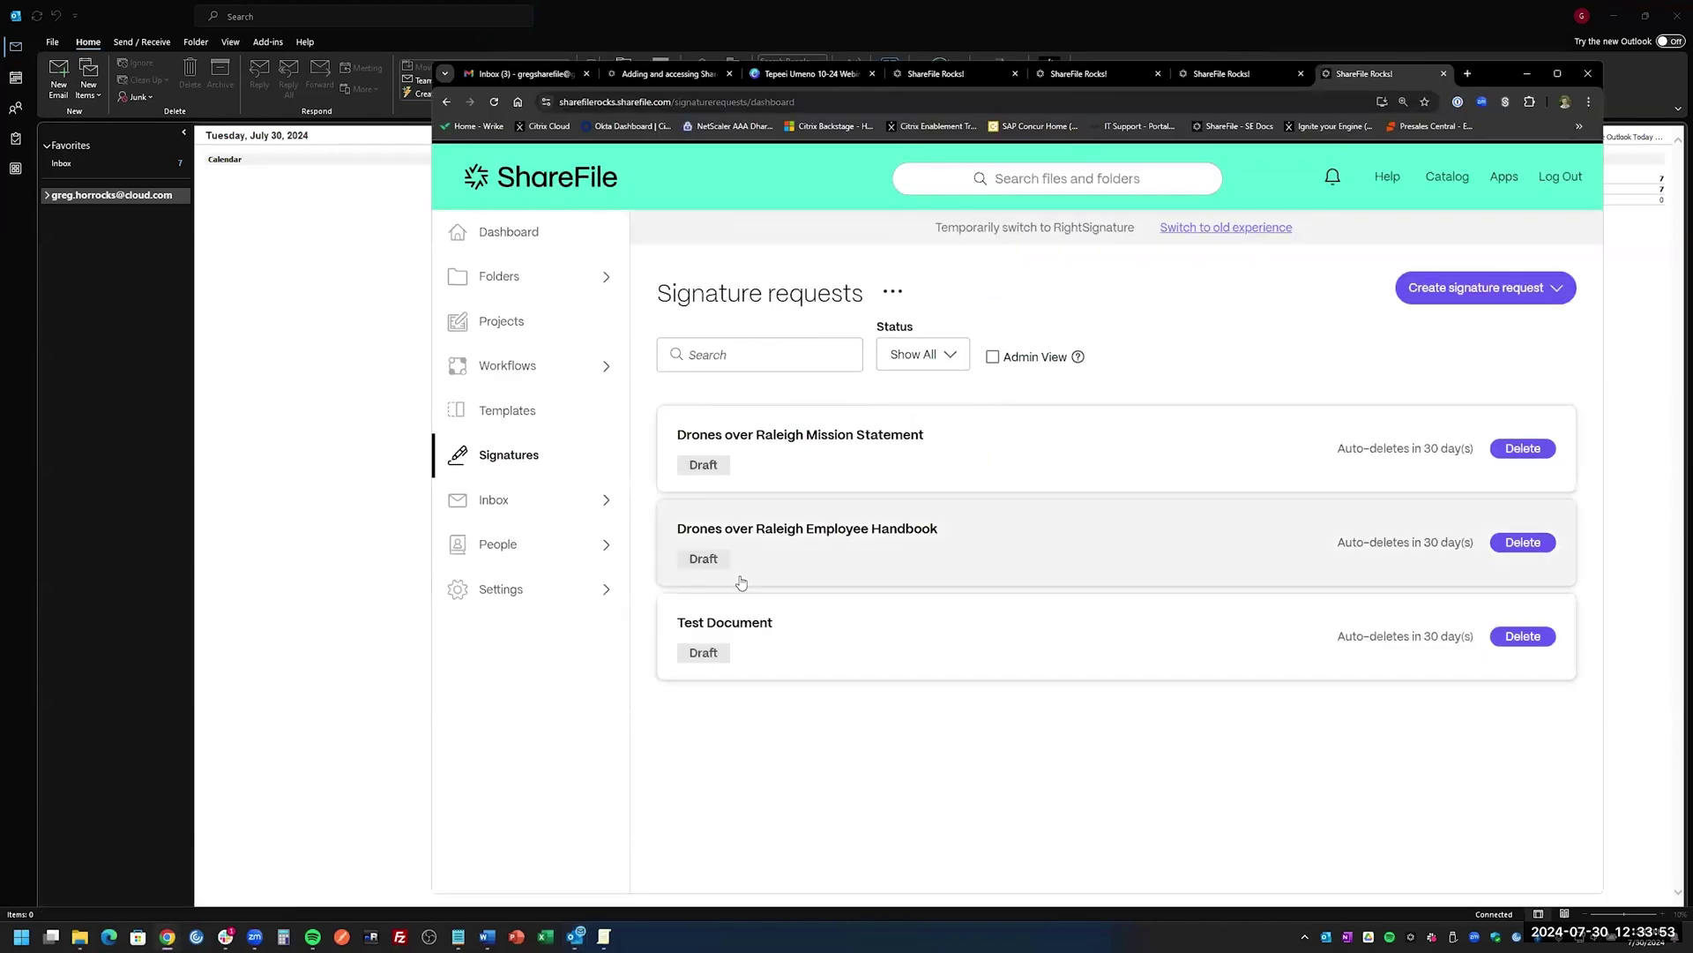
click(518, 589)
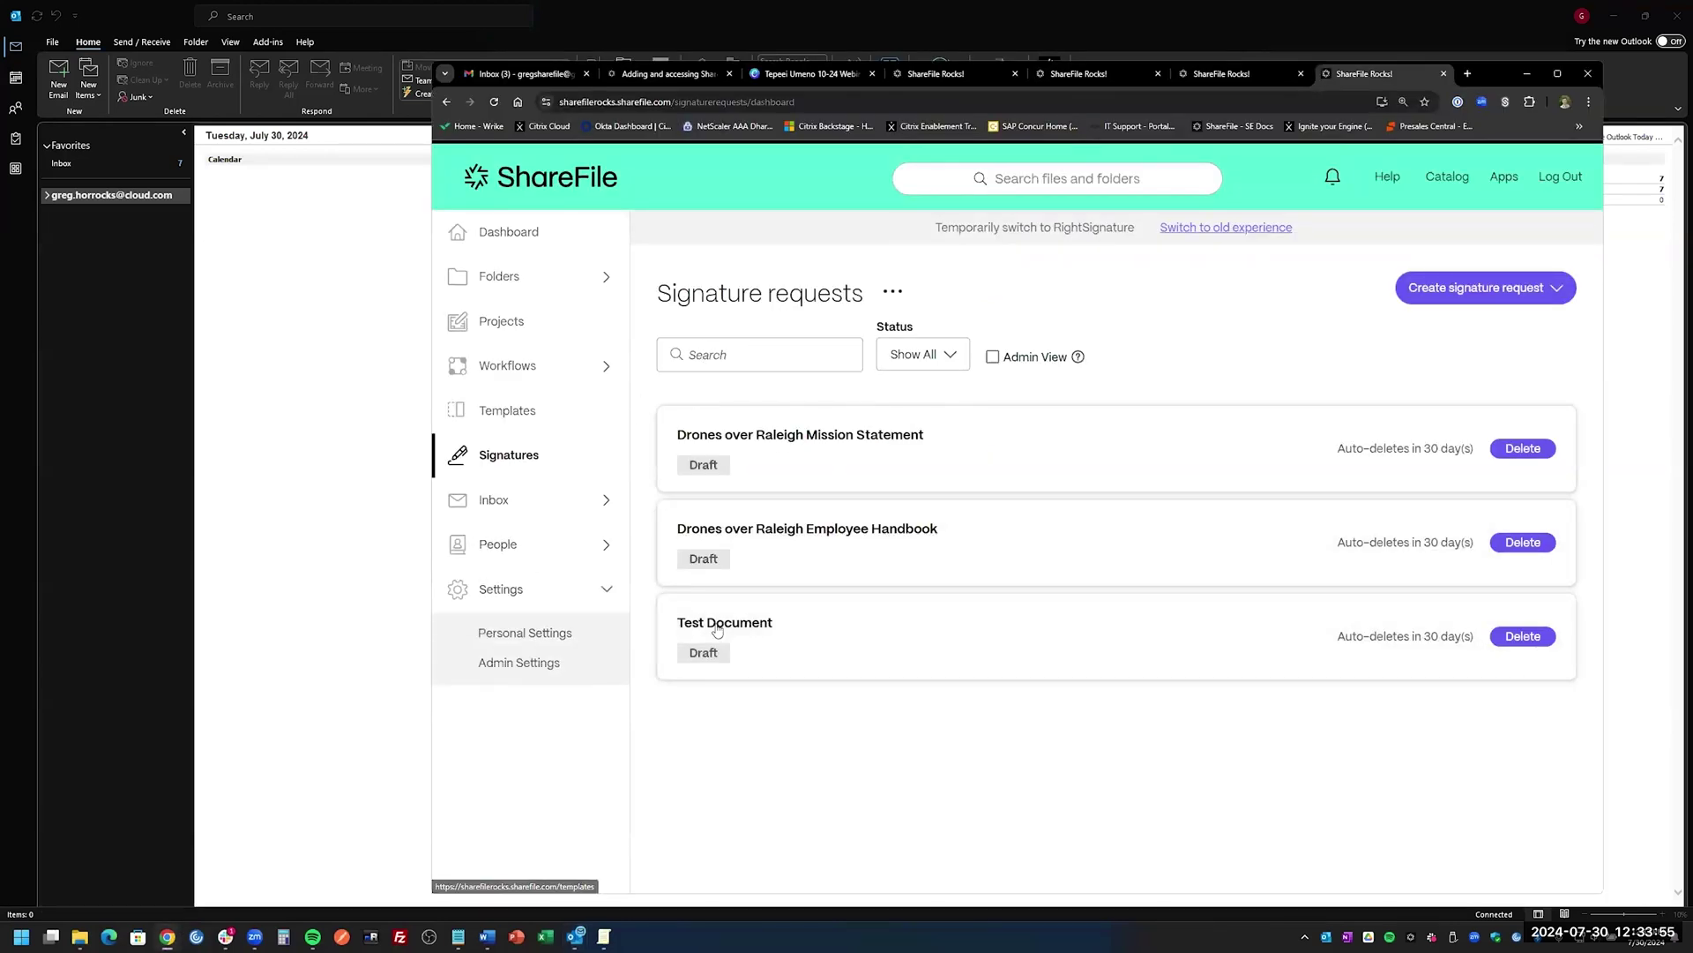
click(534, 667)
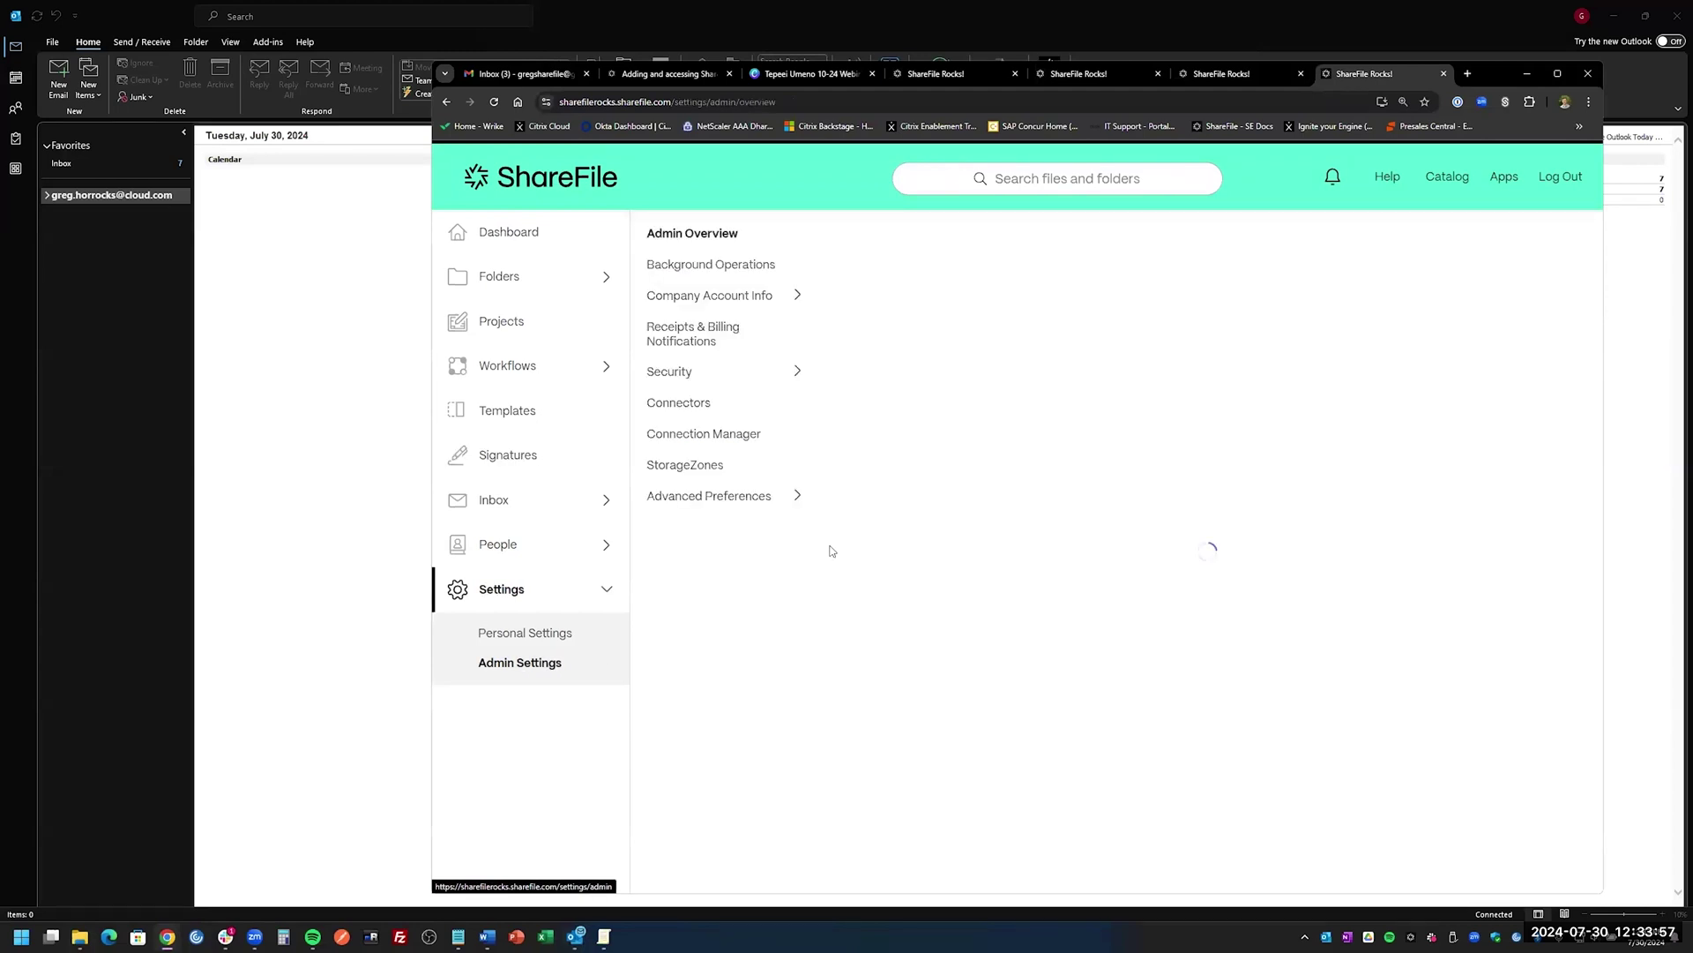
click(548, 500)
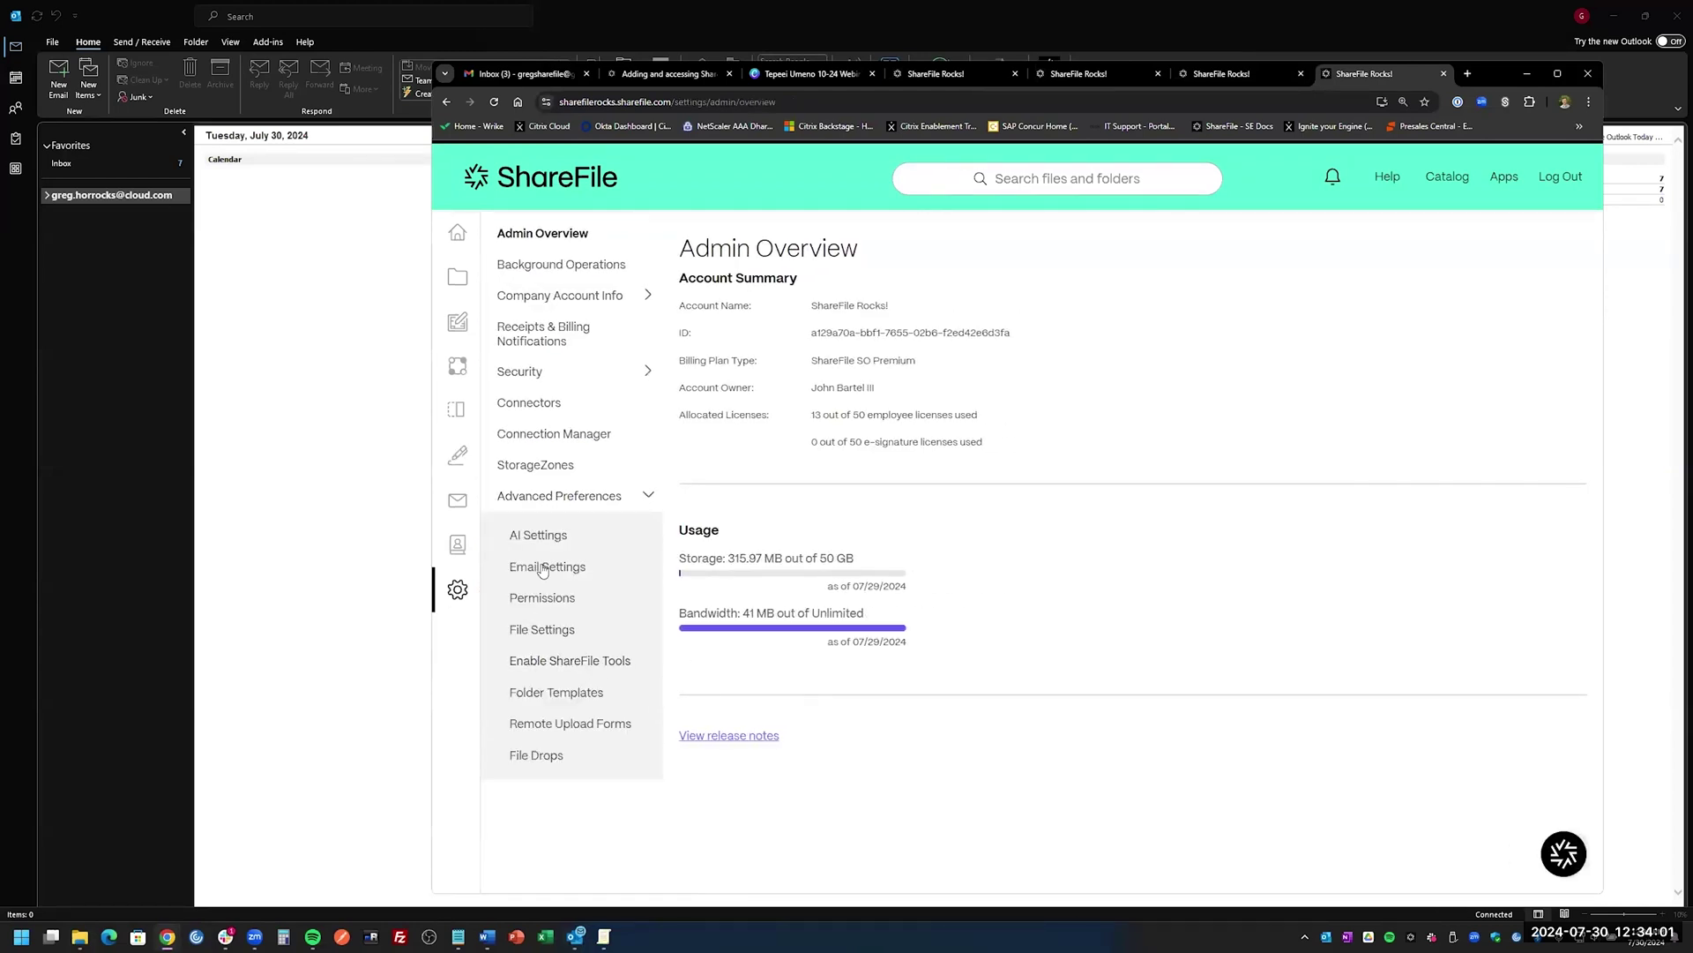
click(545, 662)
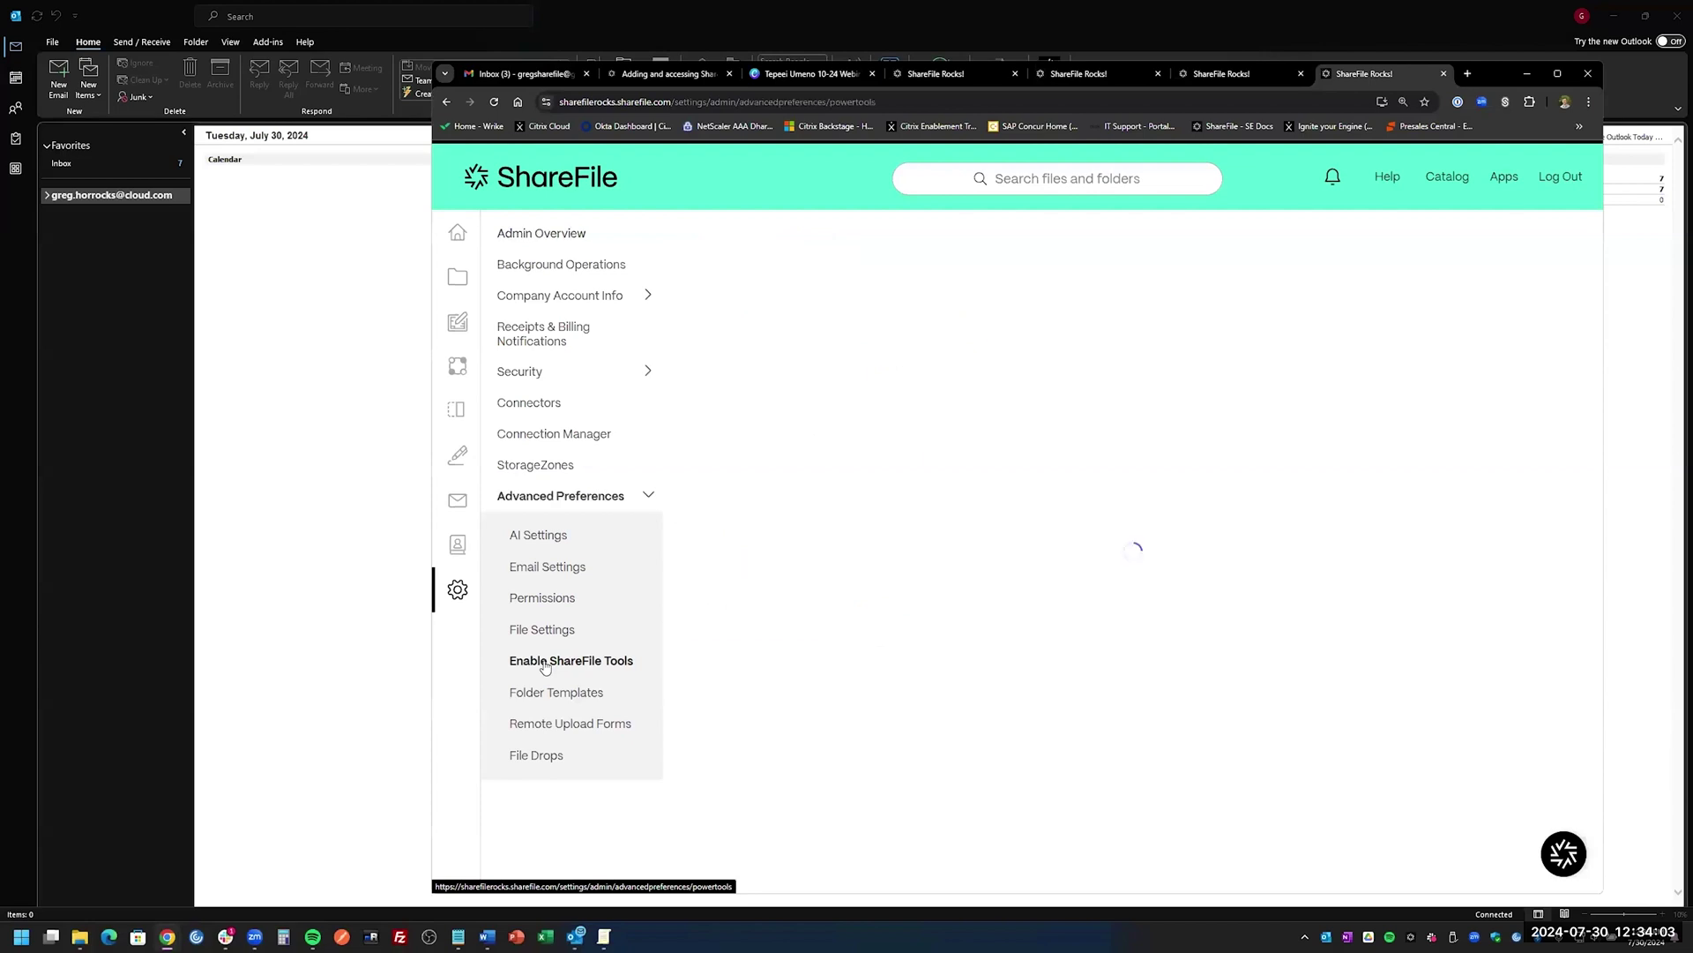
scroll(976, 512, down, 2)
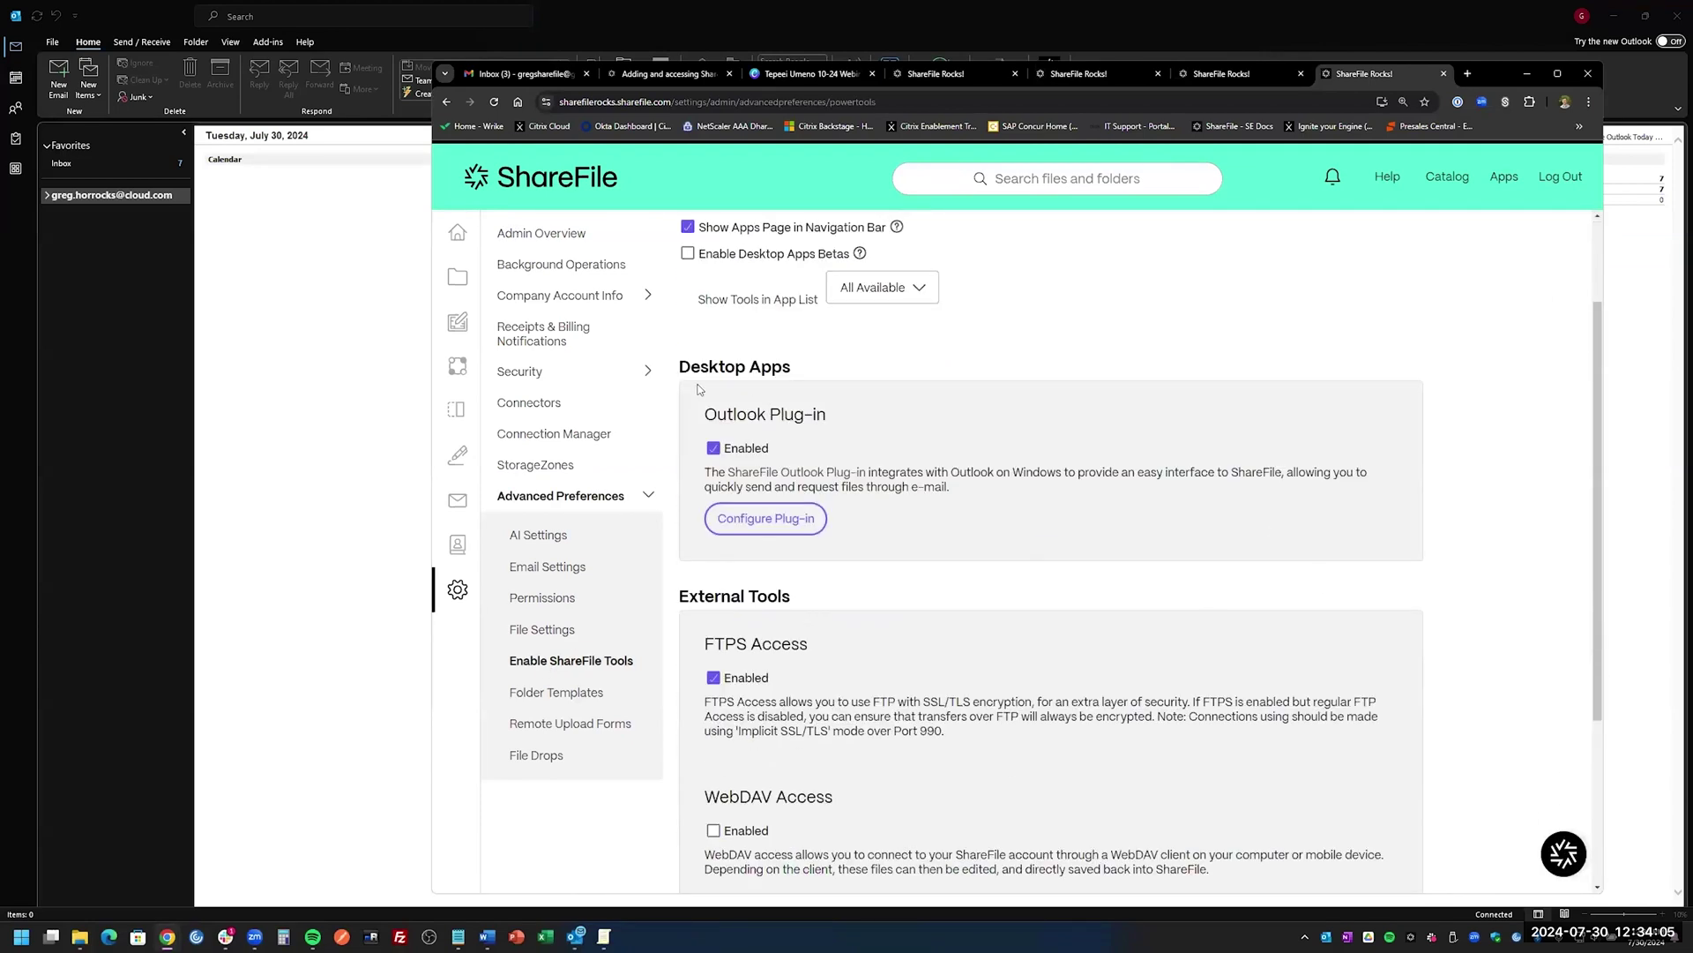
drag(705, 413, 859, 421)
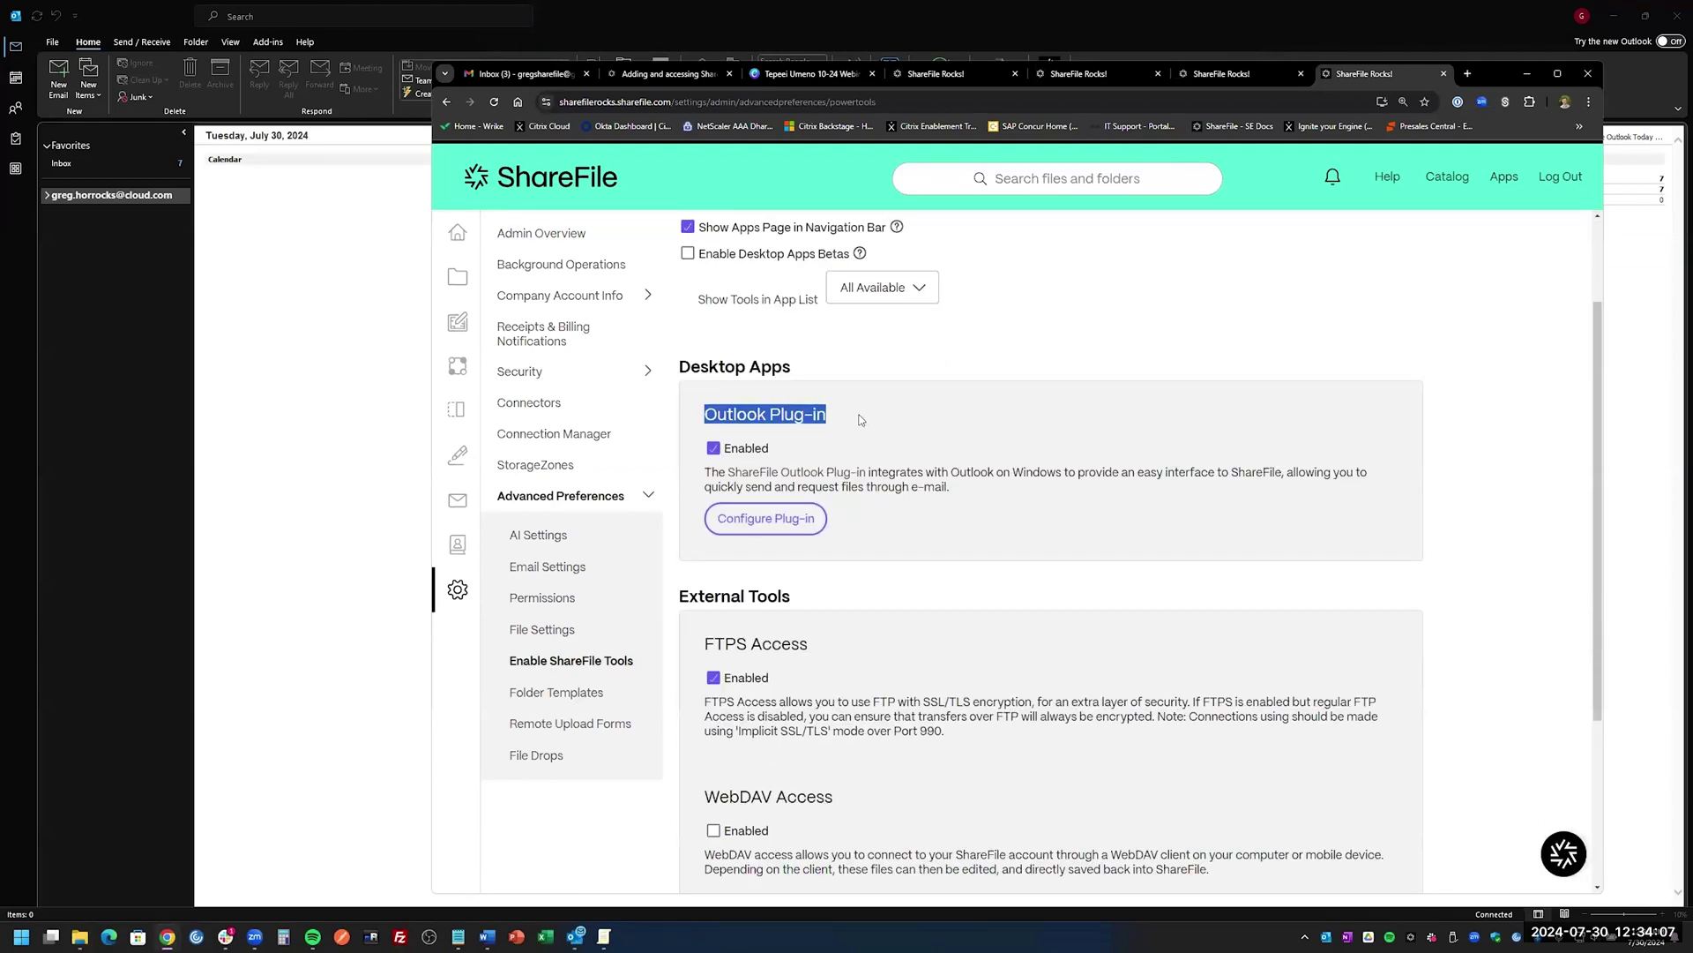
Change the Outlook plug-in's automatic conversion minimum attachment size from 1 to 5 Mb and save
click(765, 522)
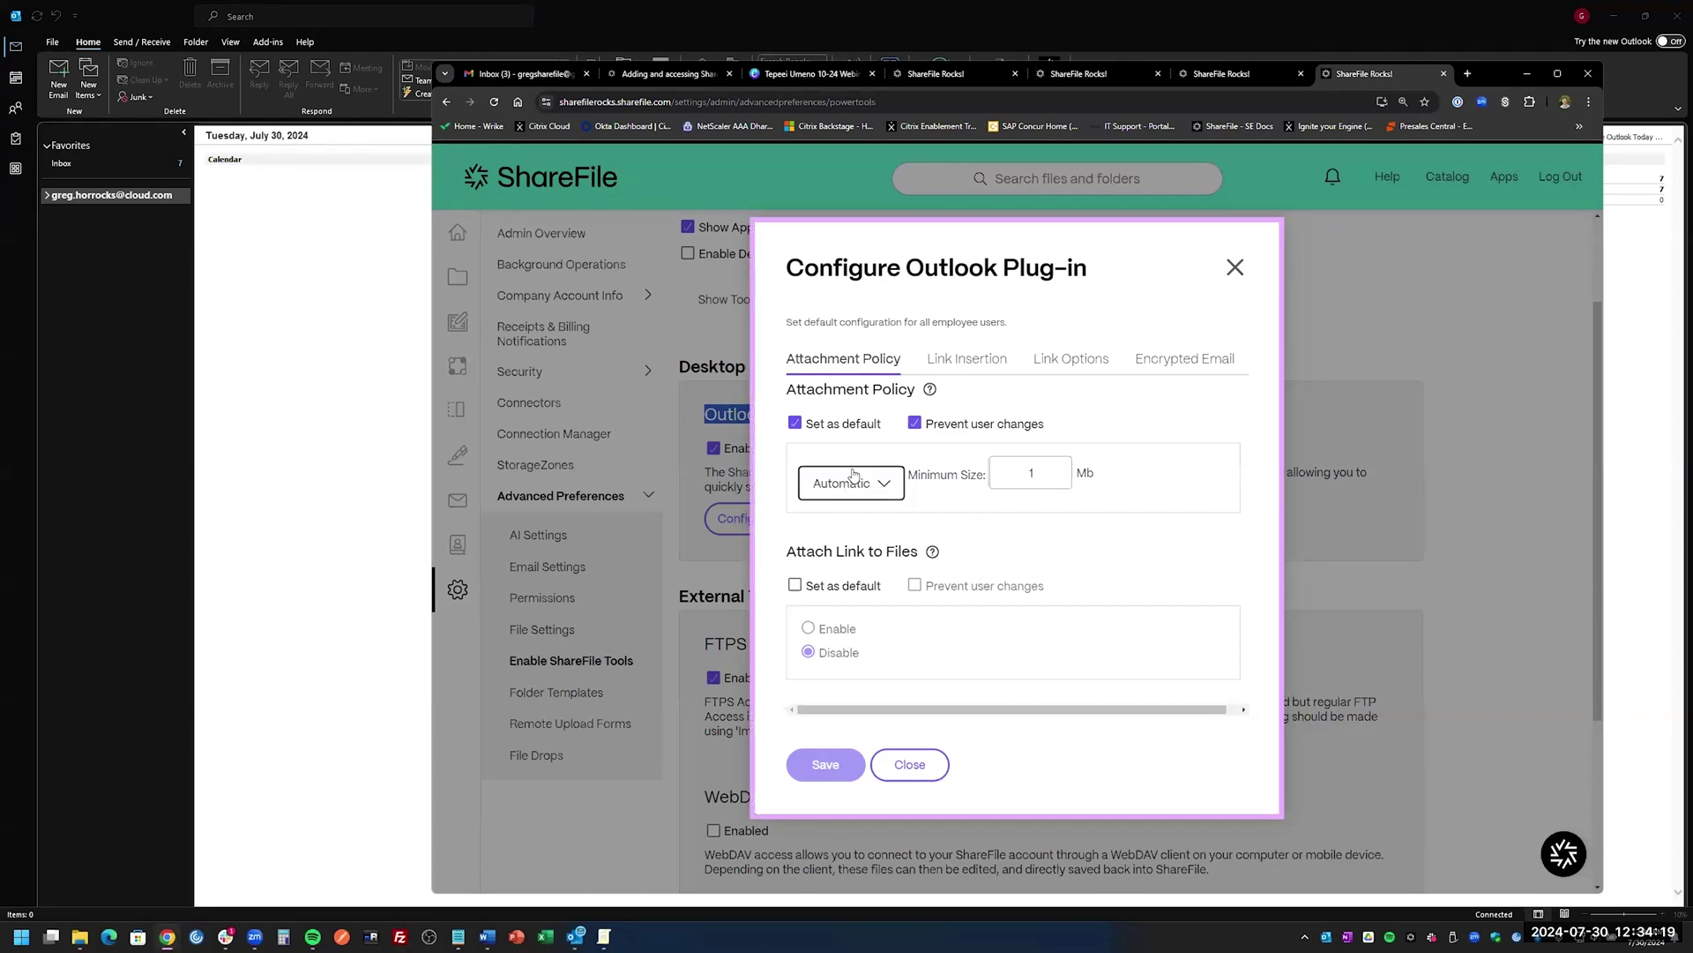
click(1030, 474)
double_click(1031, 473)
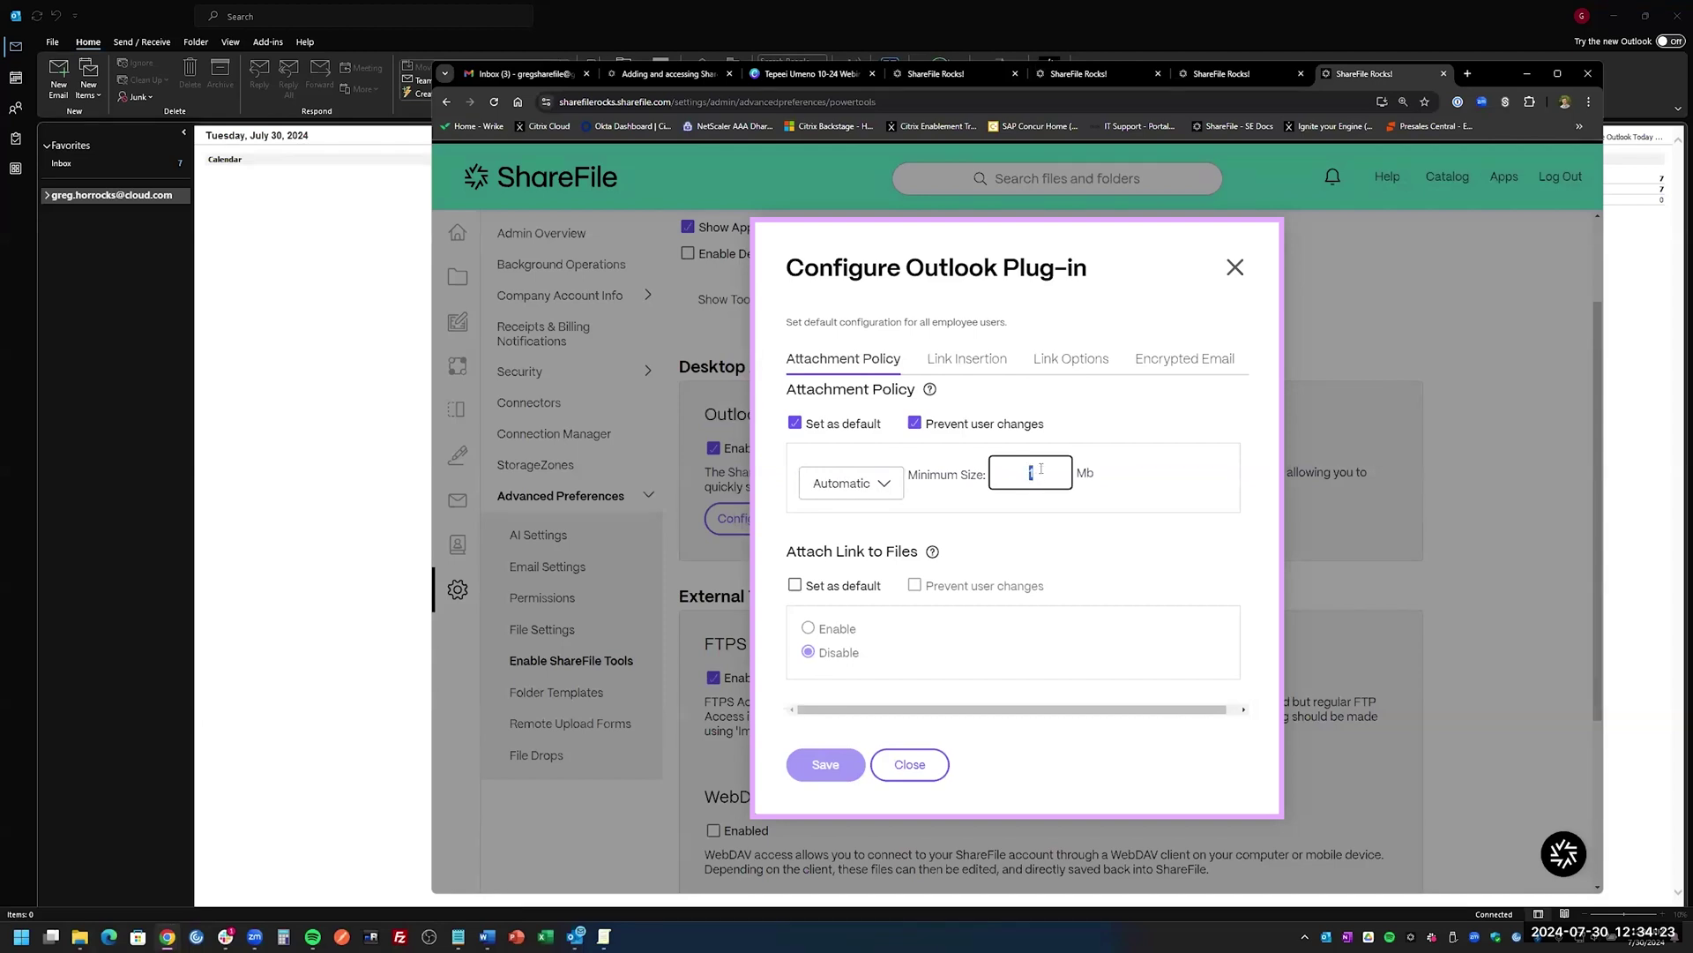
text(5)
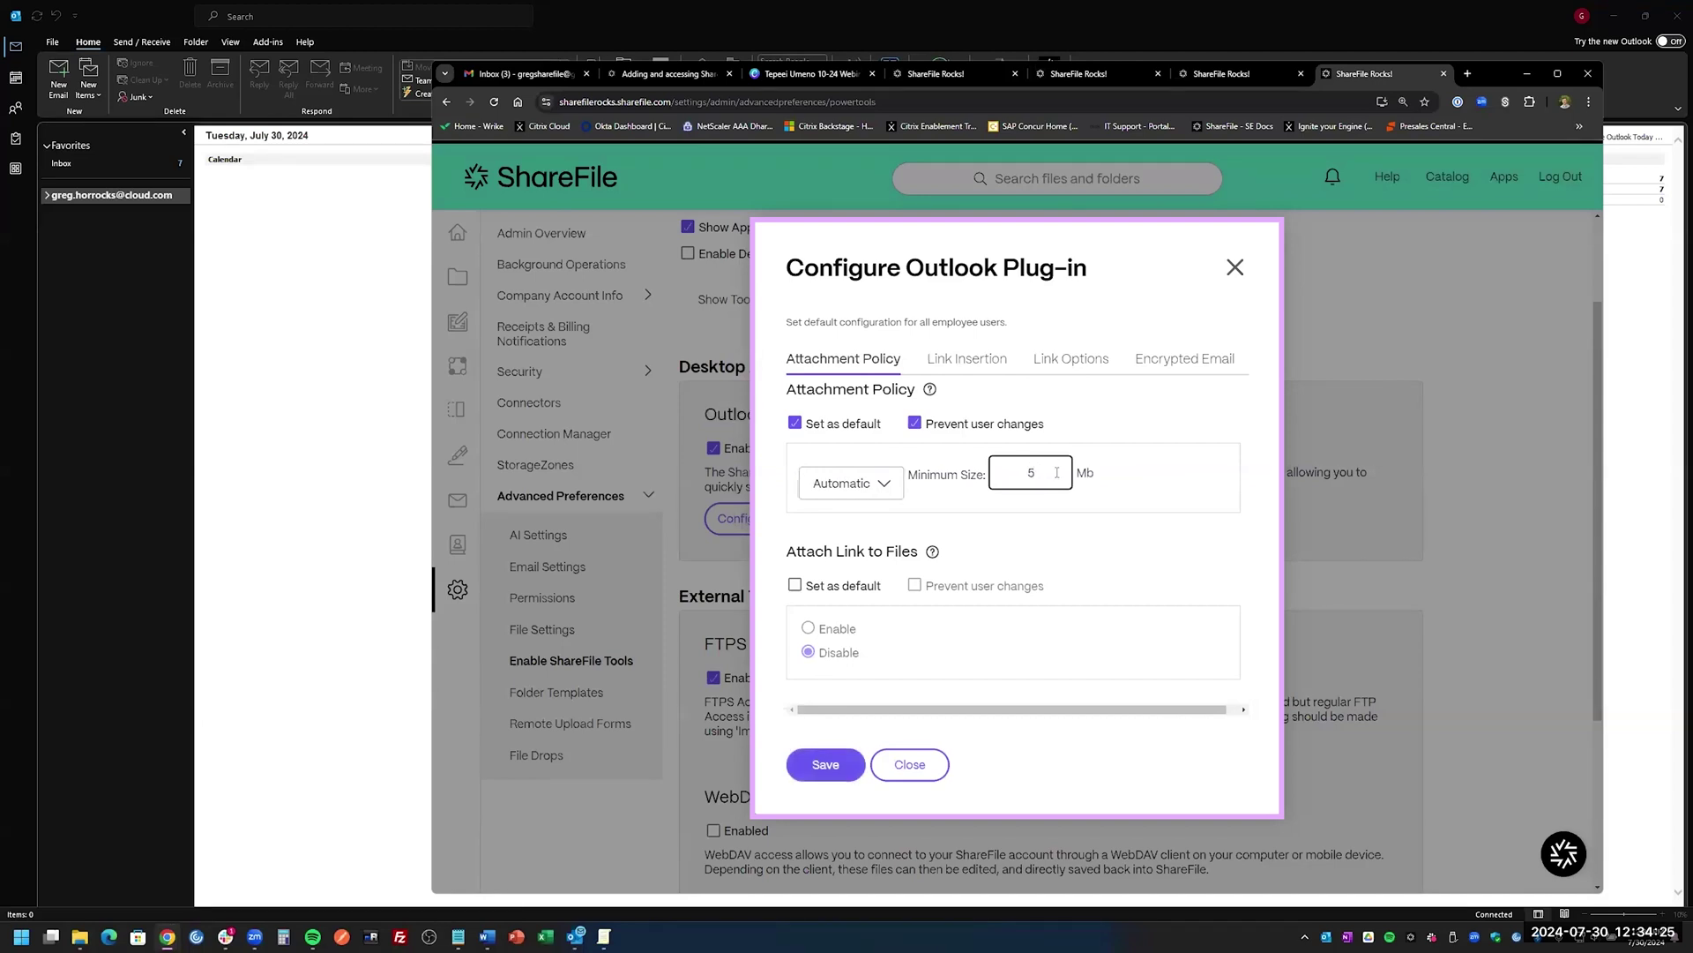
click(822, 774)
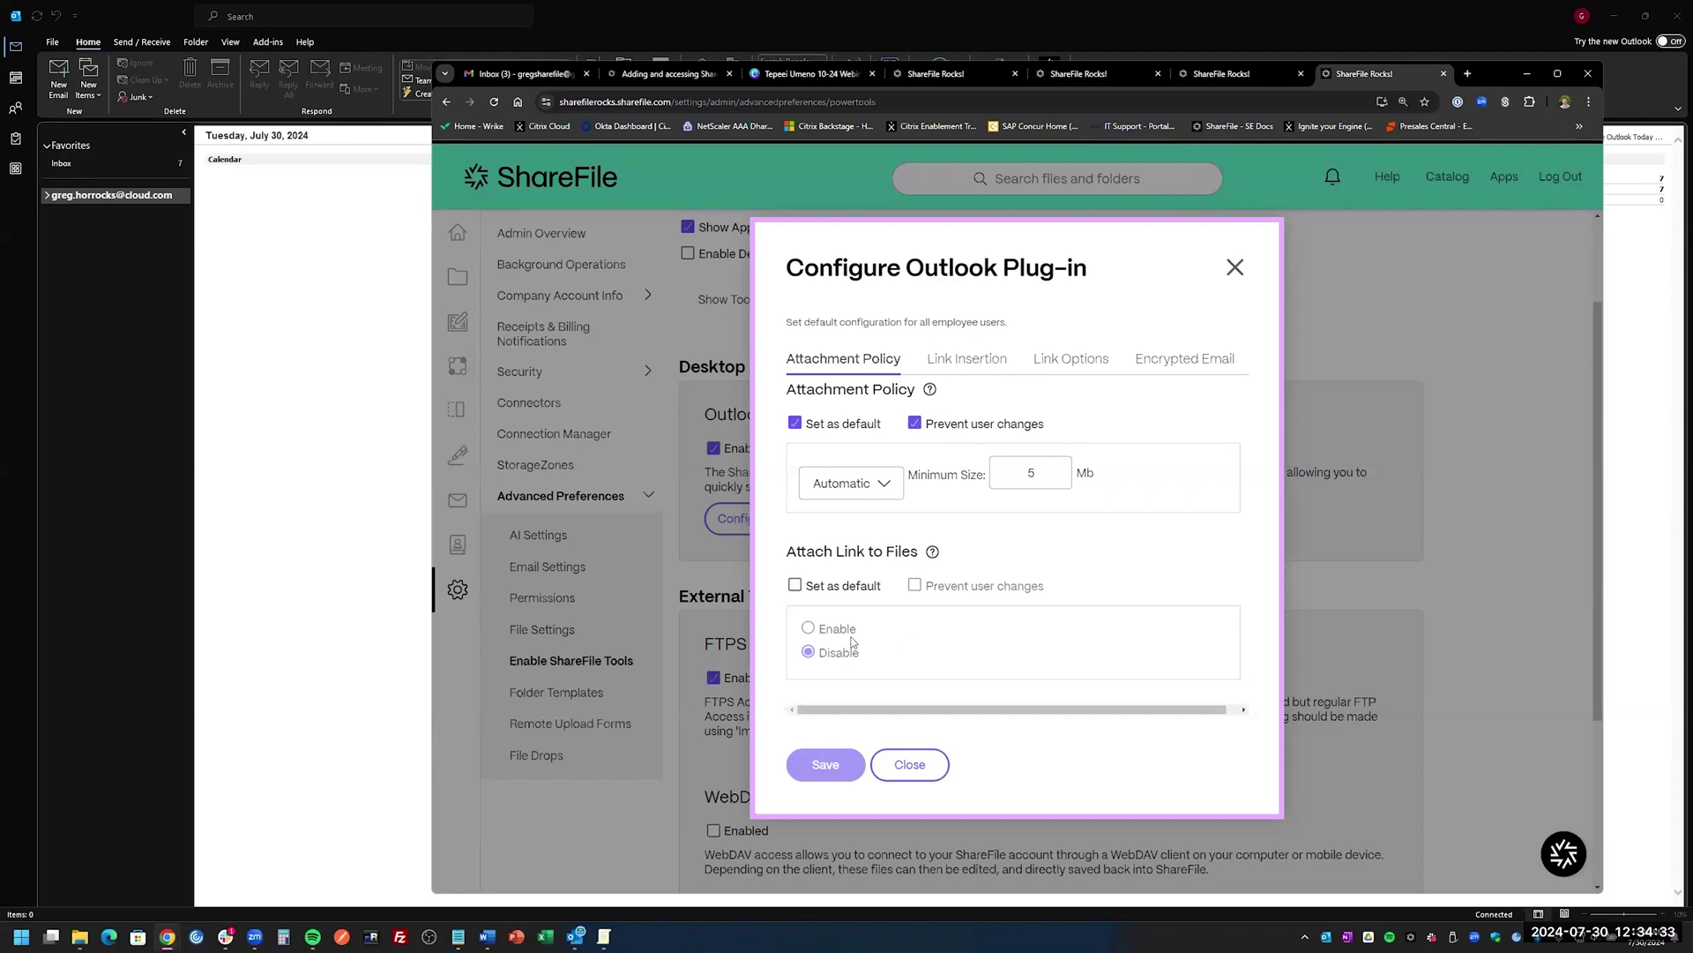
Make Attach Link to Files the default and review the Link Insertion and Link Options defaults
click(795, 584)
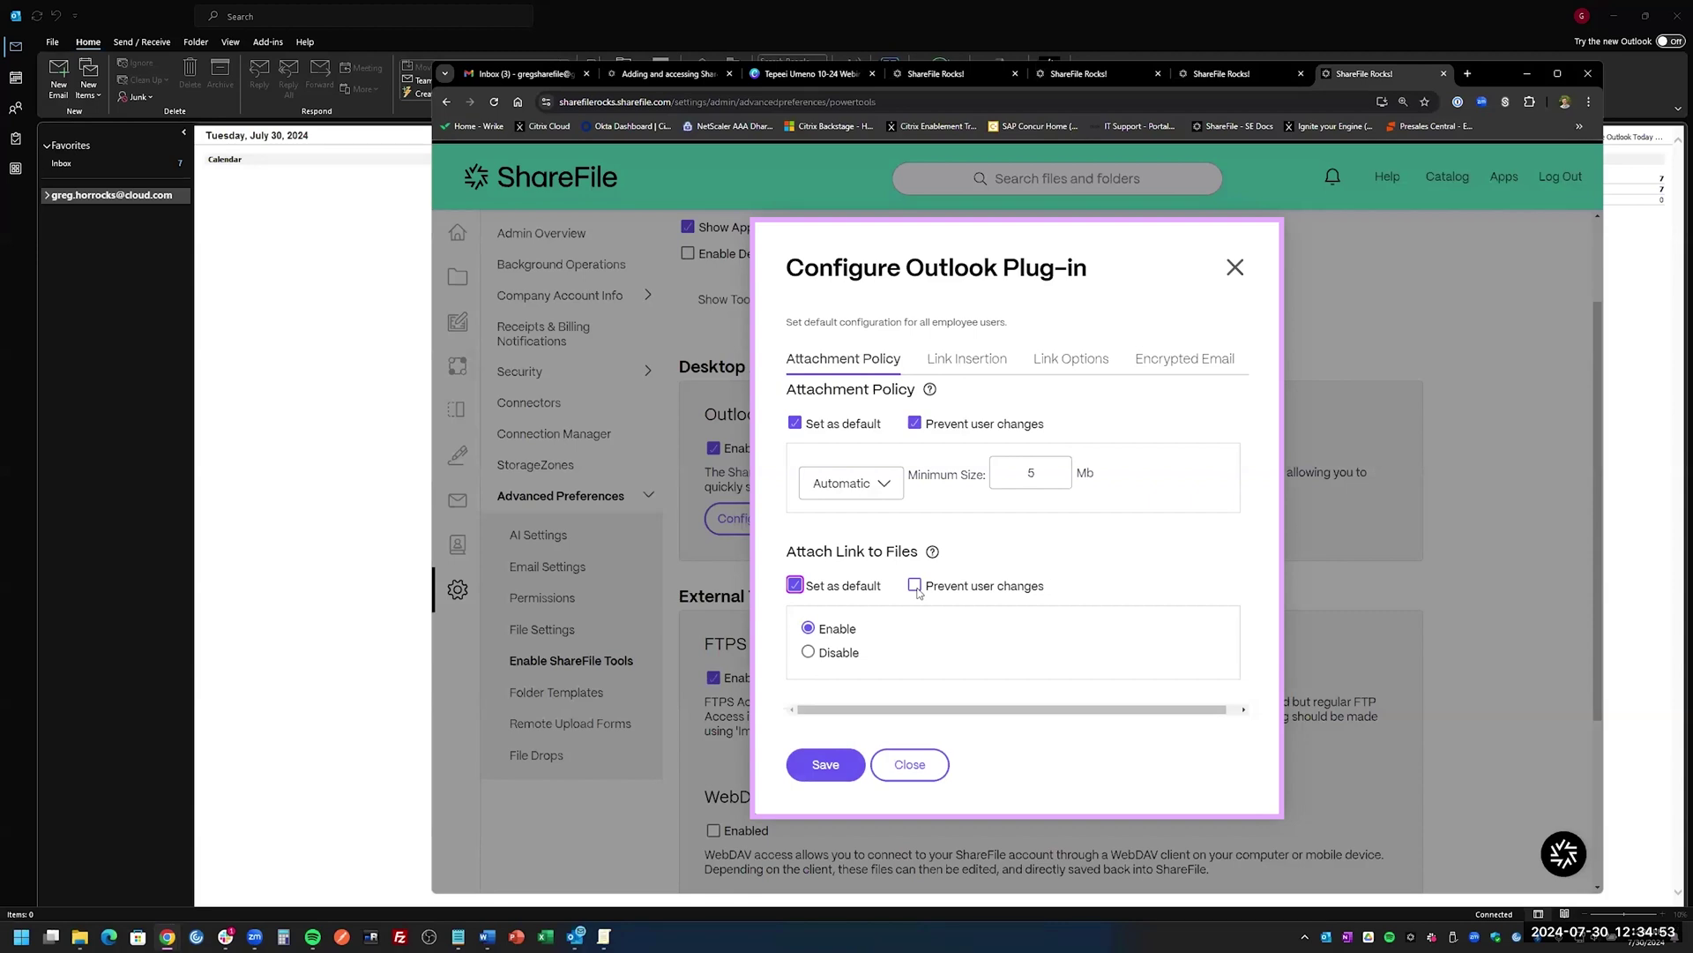
click(969, 361)
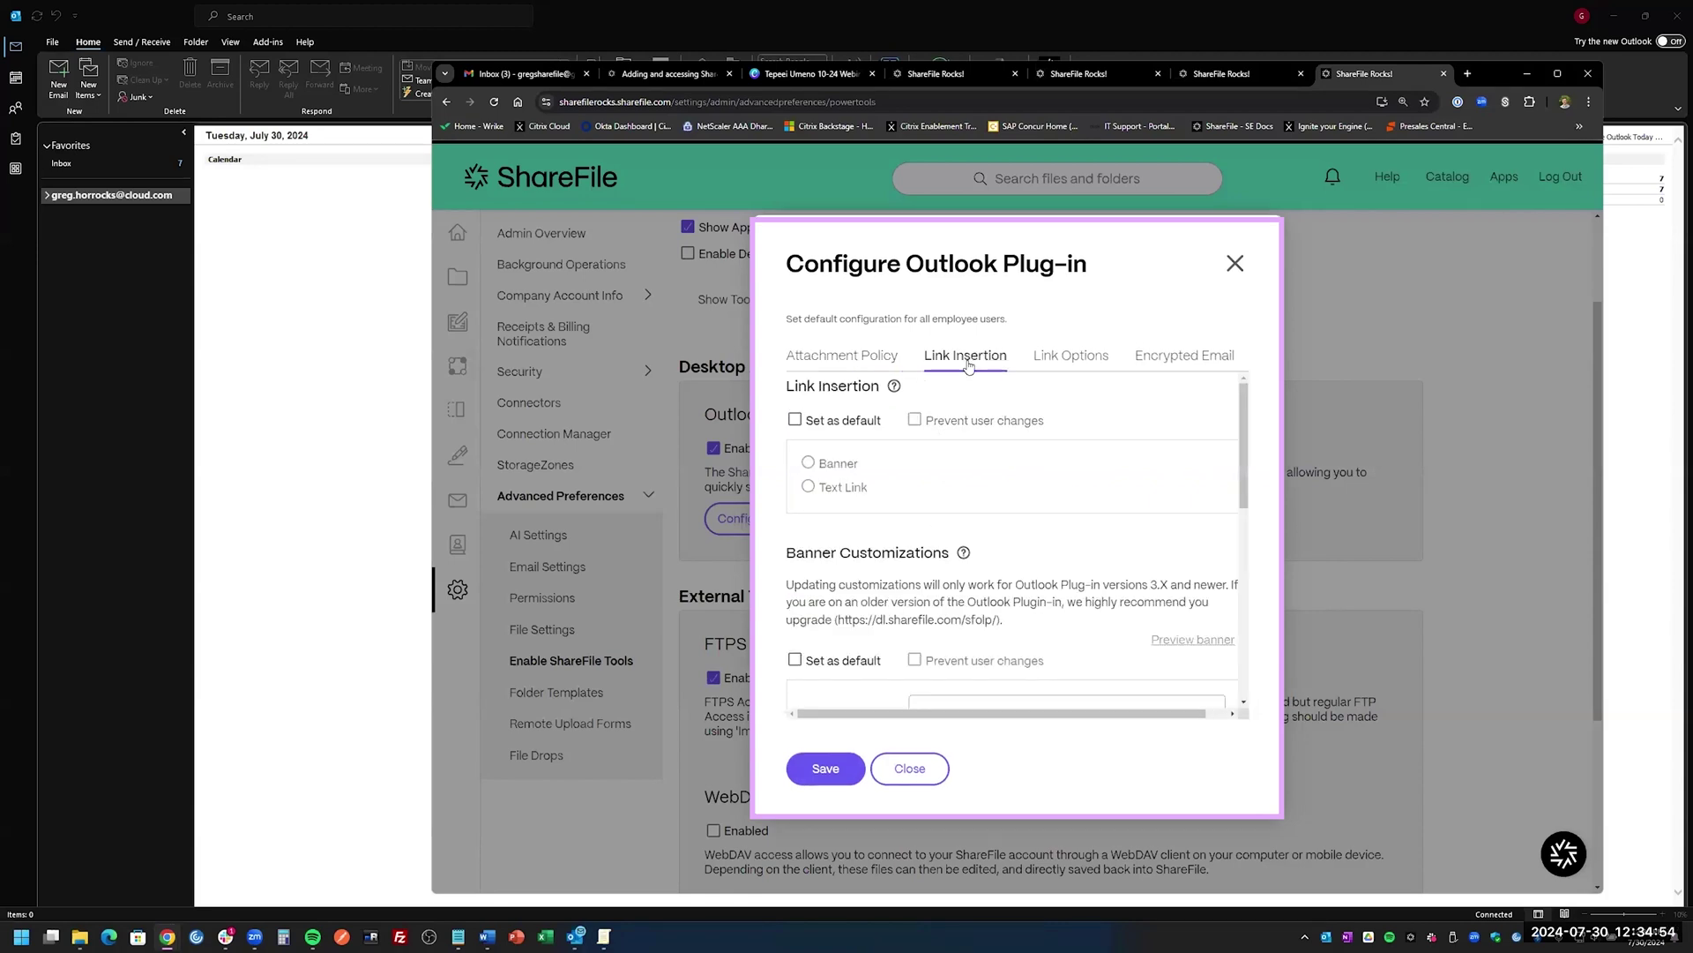
click(1065, 362)
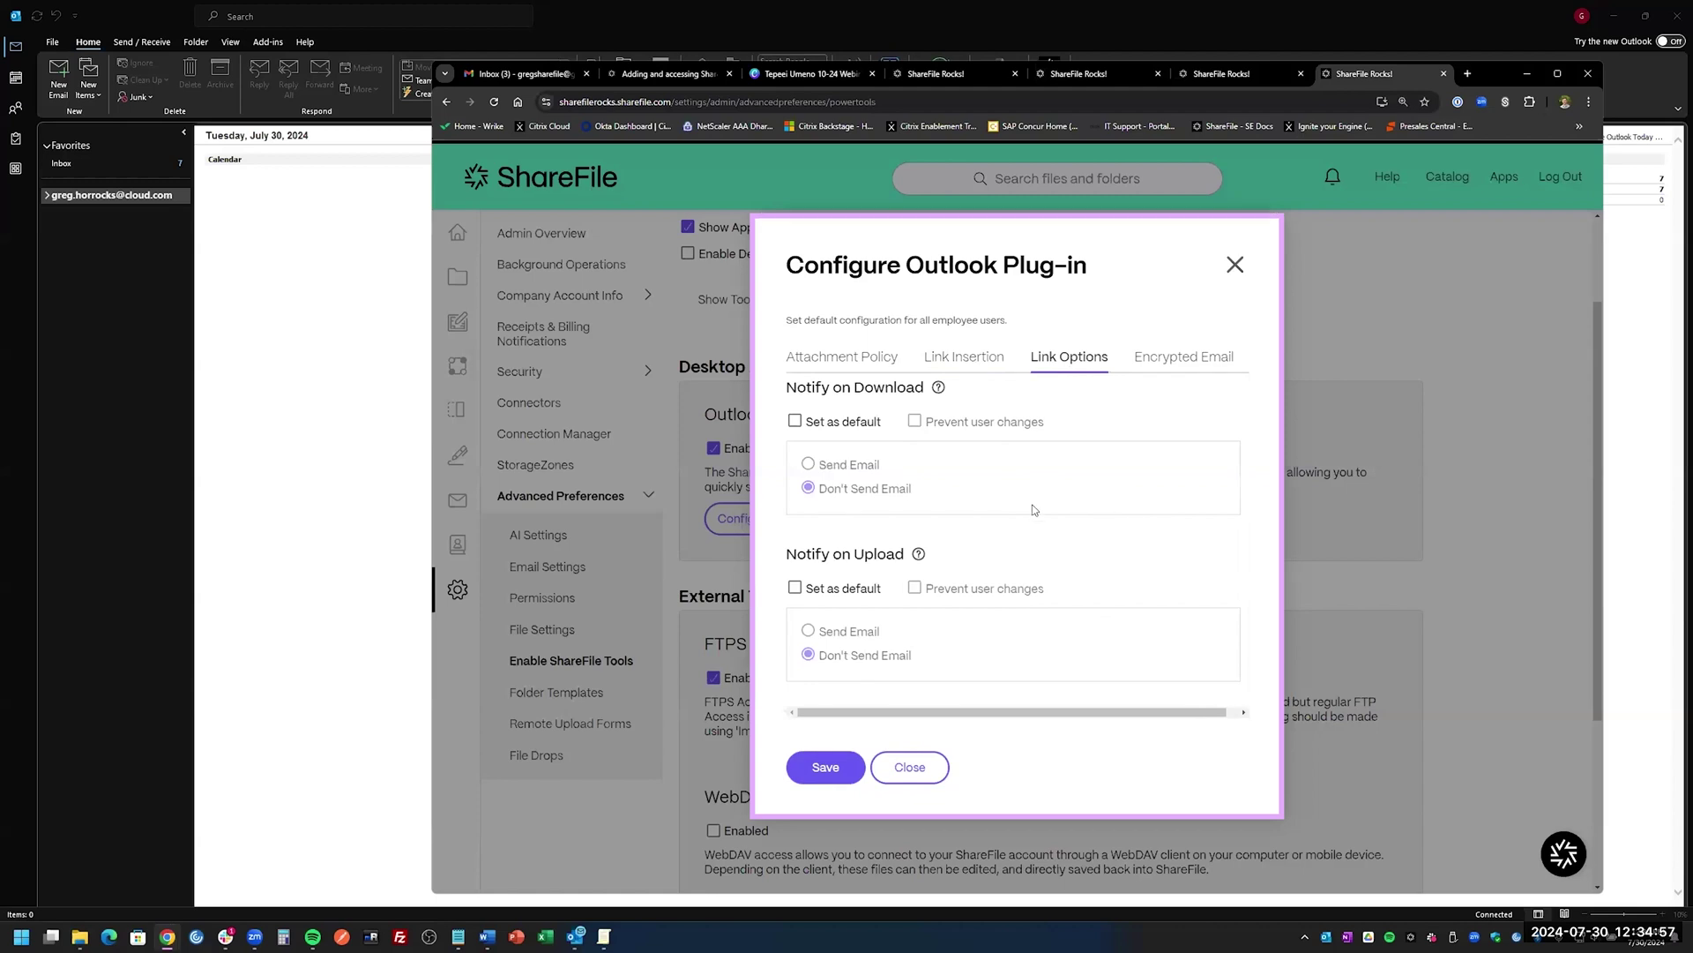